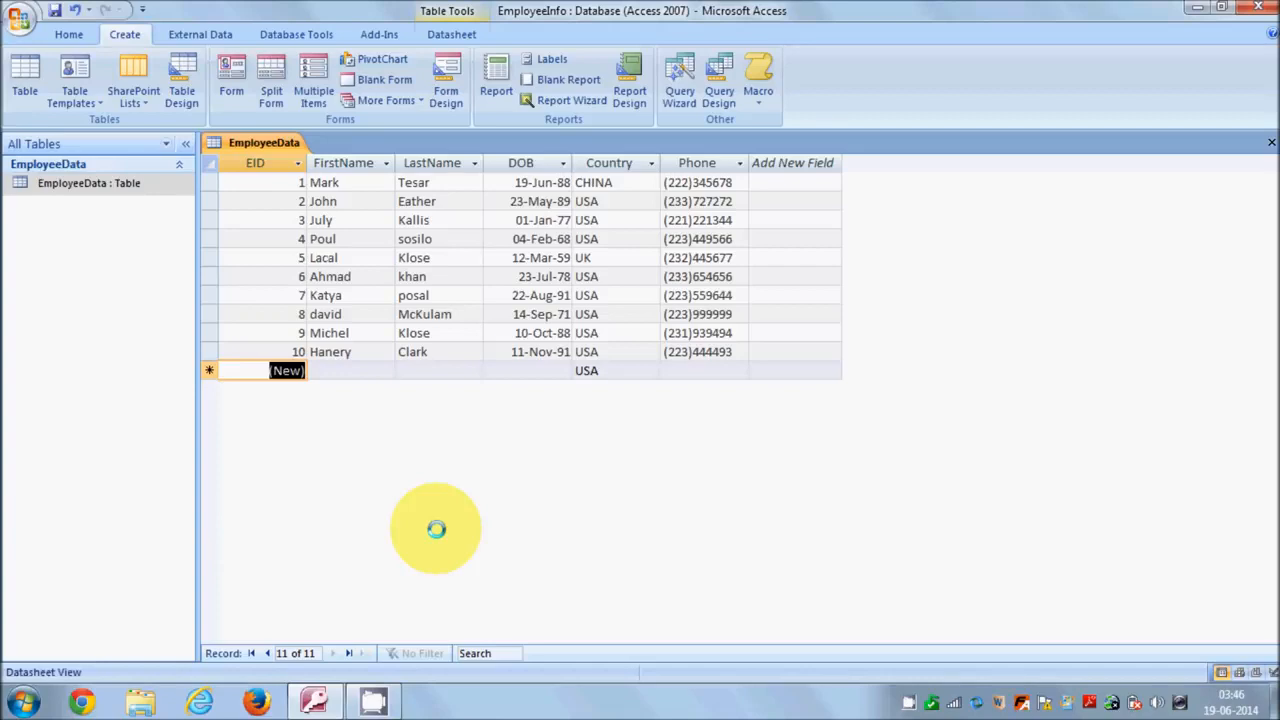
Switch the ribbon to the Home tab to show the record editing, sorting and filtering commands.
click(69, 34)
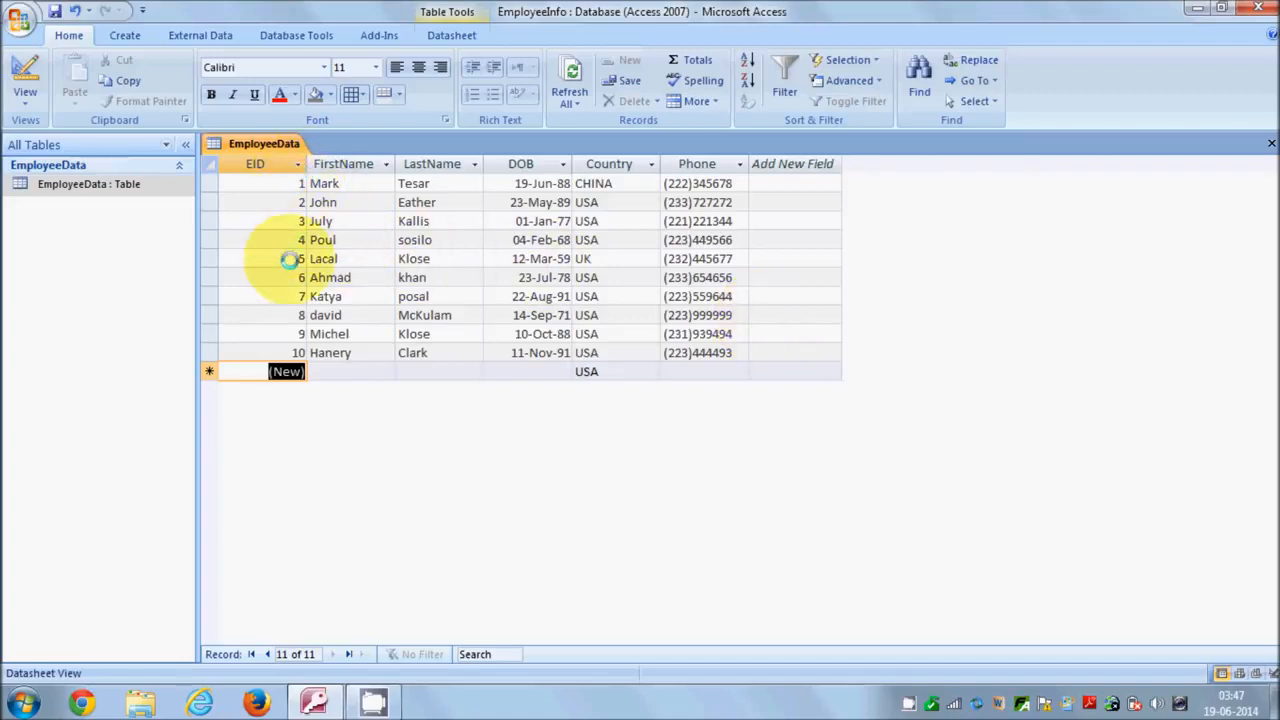
click(358, 183)
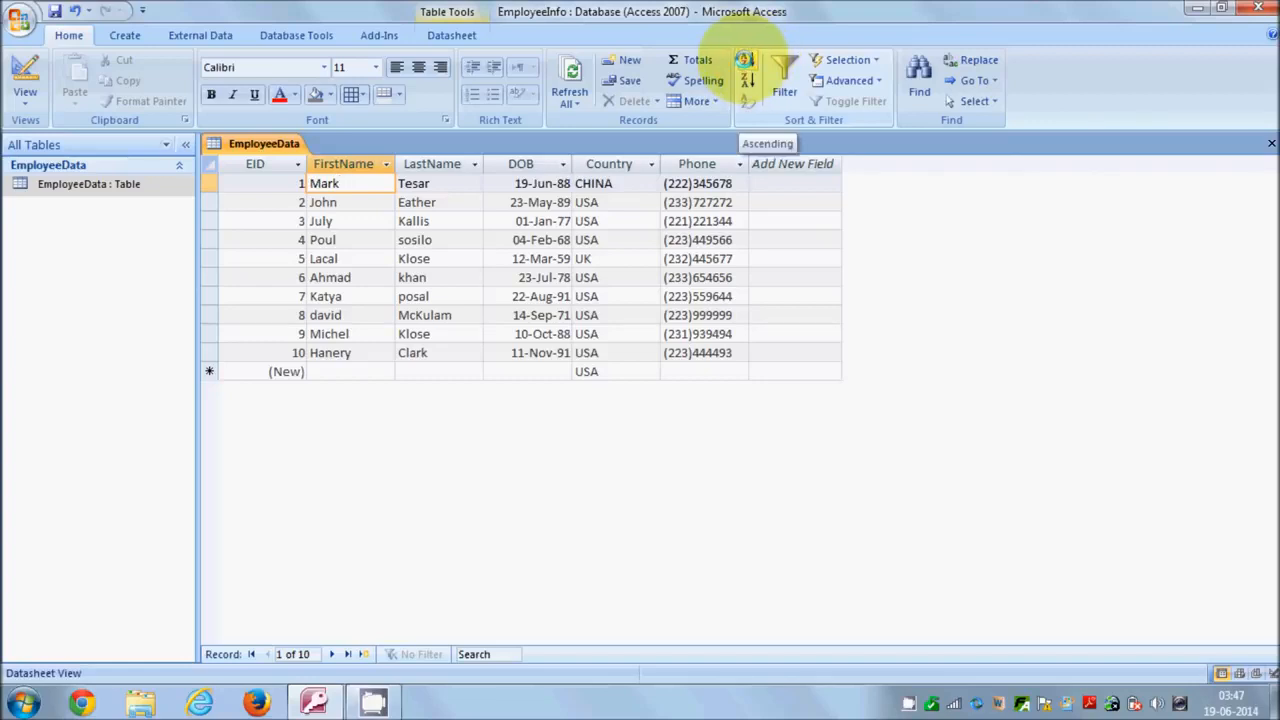
click(744, 60)
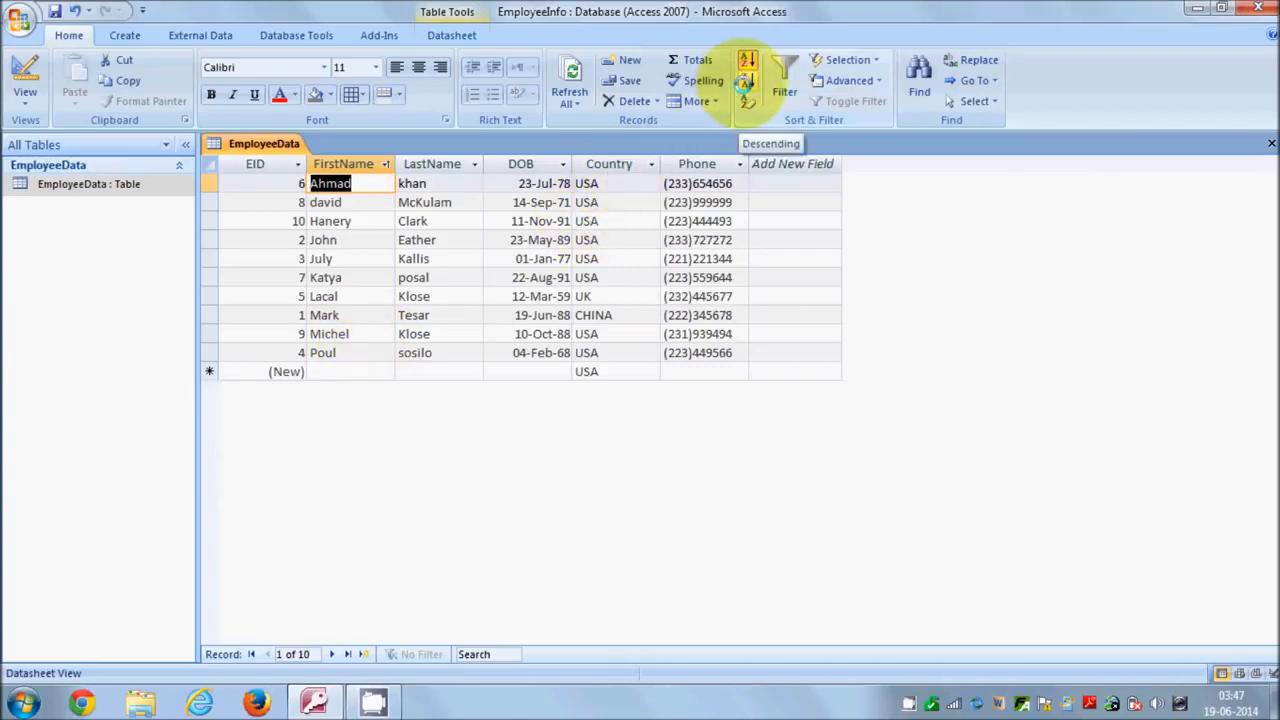
click(745, 82)
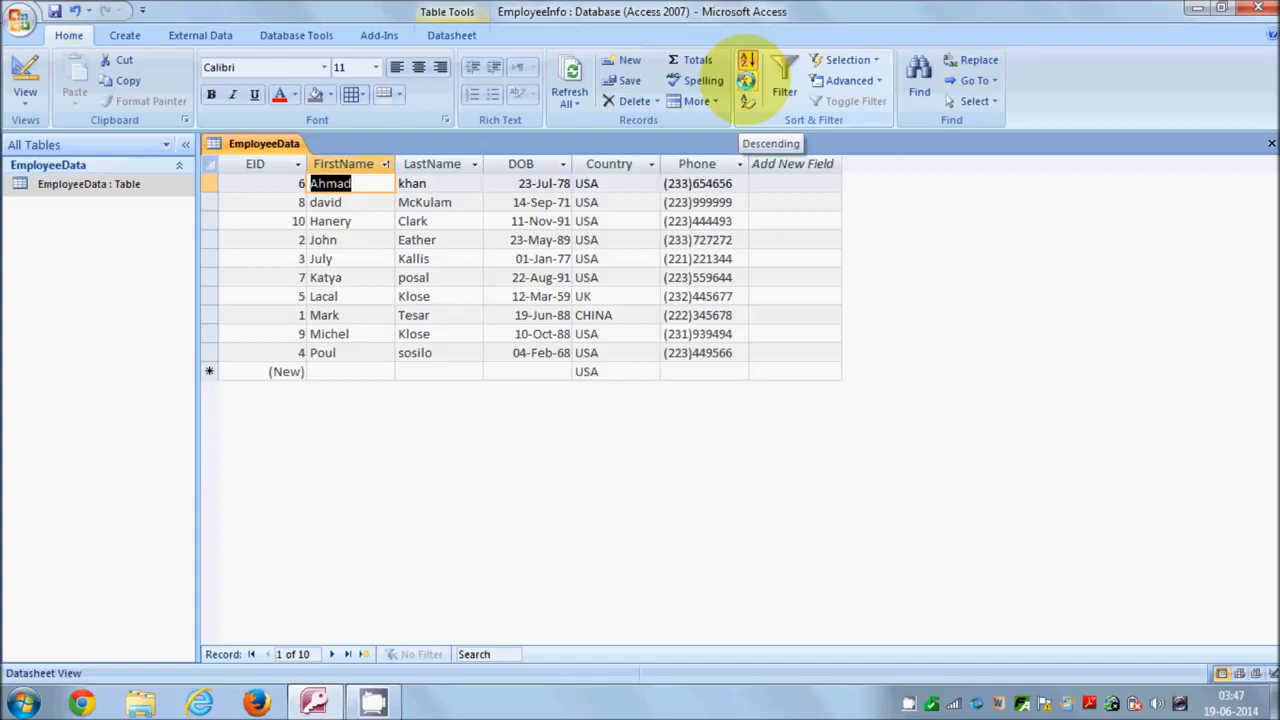
click(746, 84)
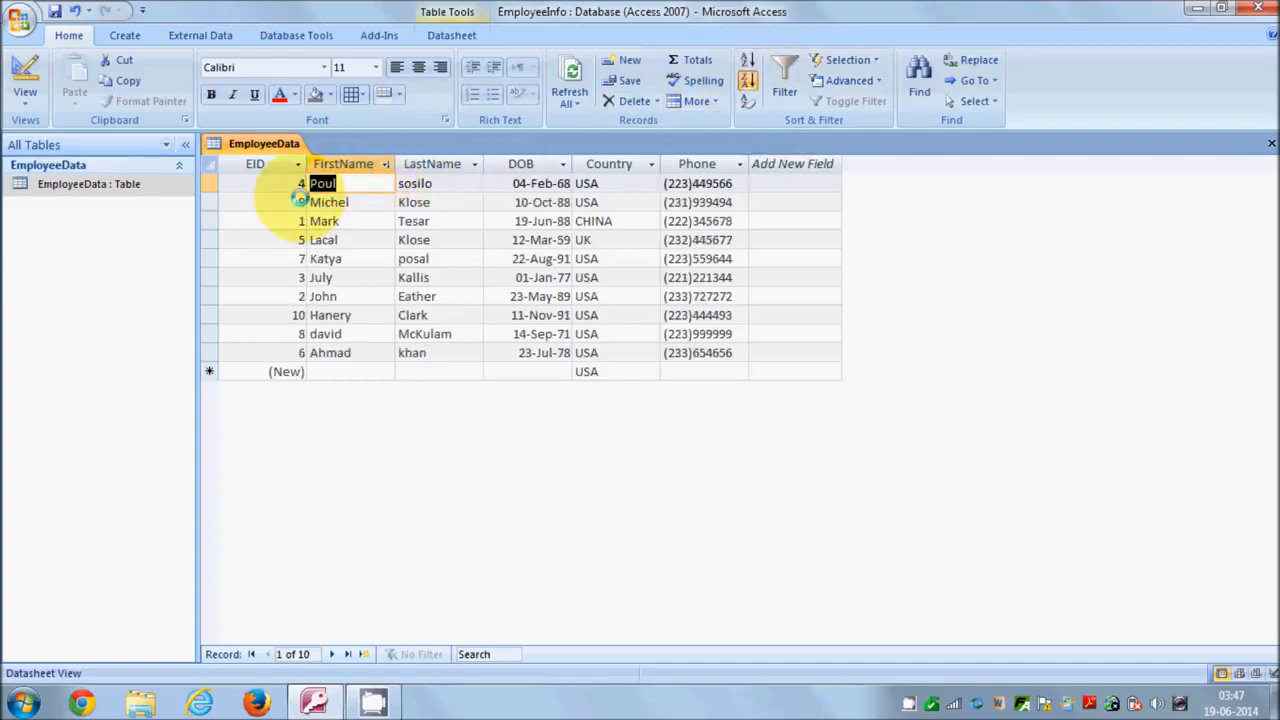
click(288, 183)
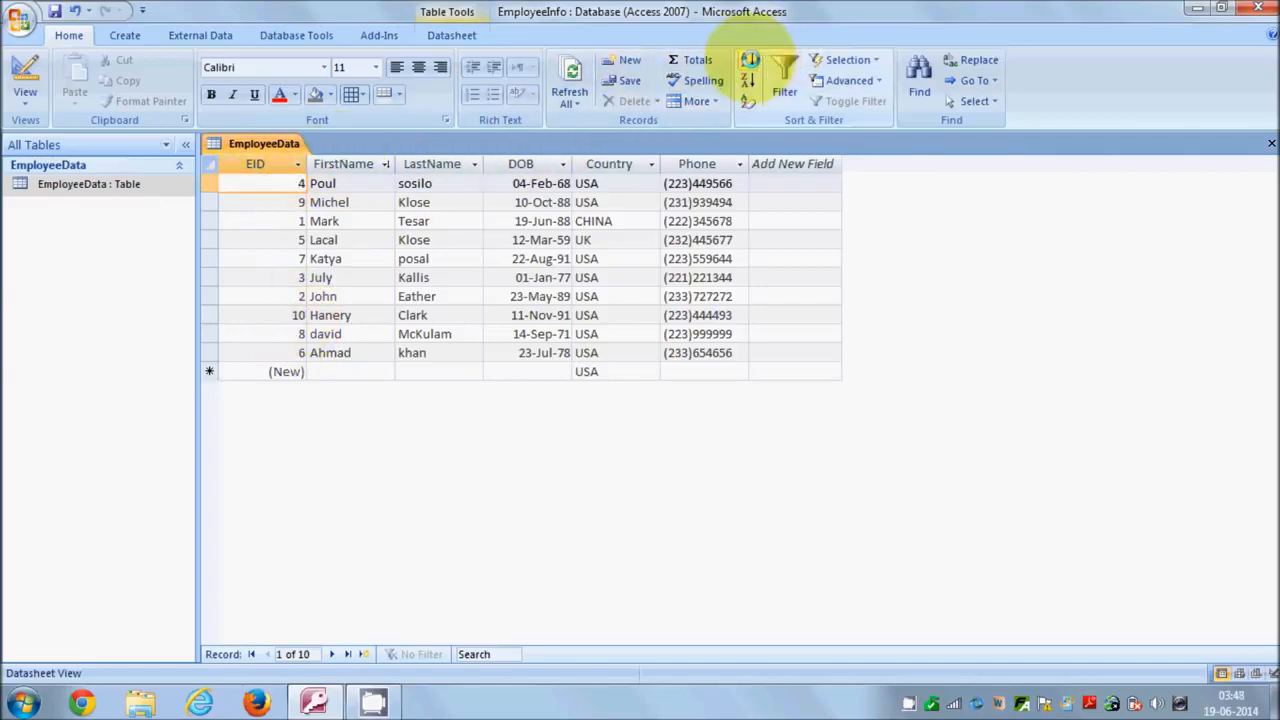
click(748, 60)
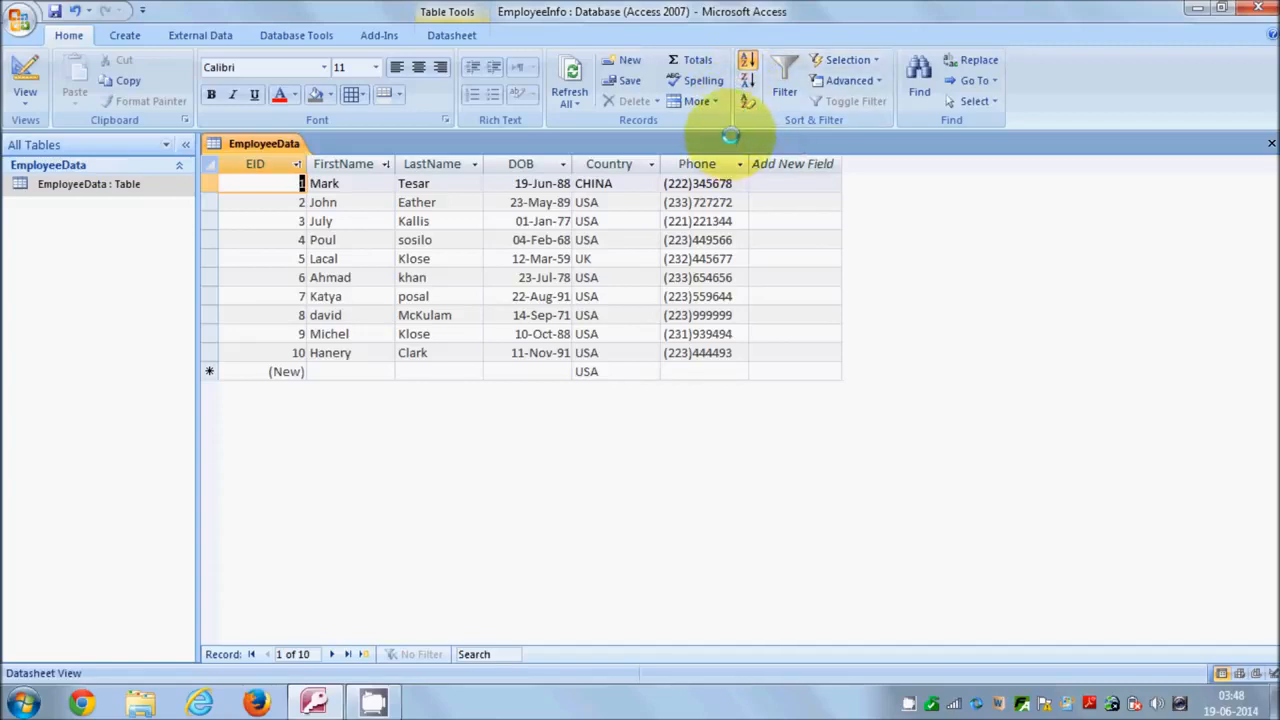
Filter FirstName to John, Ahmad, david and Hanery, then toggle the filter off.
click(372, 184)
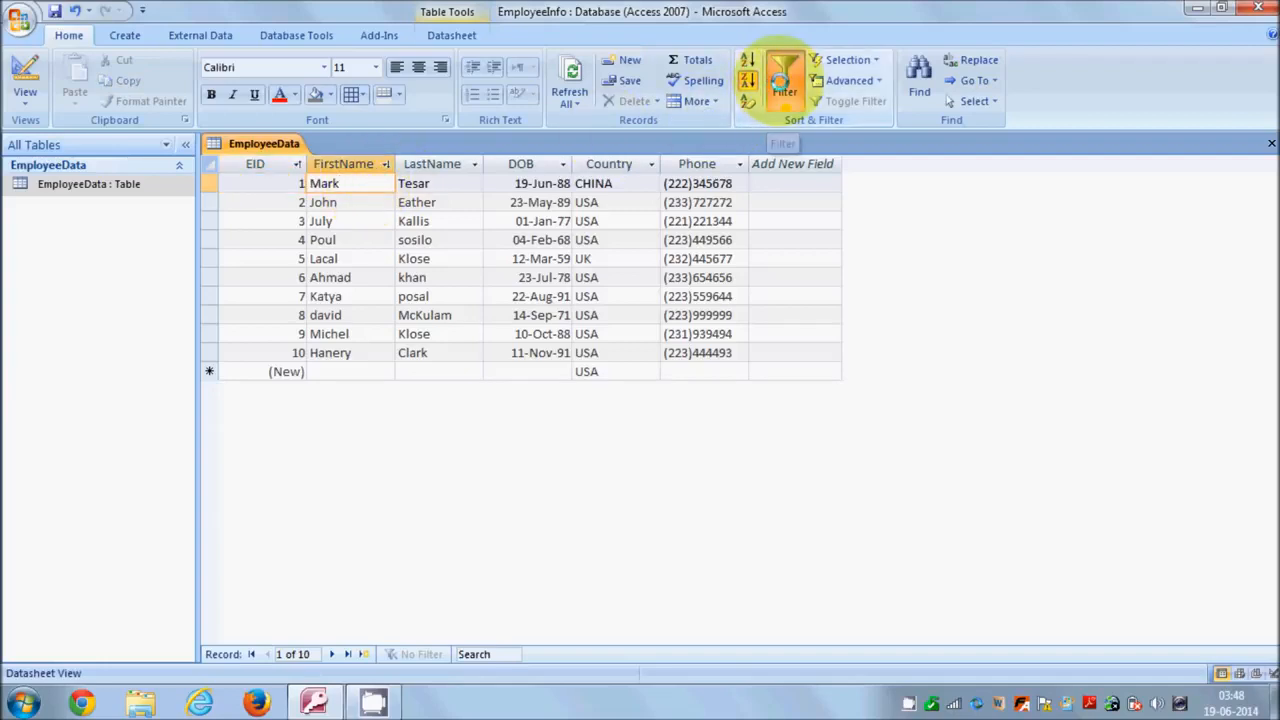
click(781, 78)
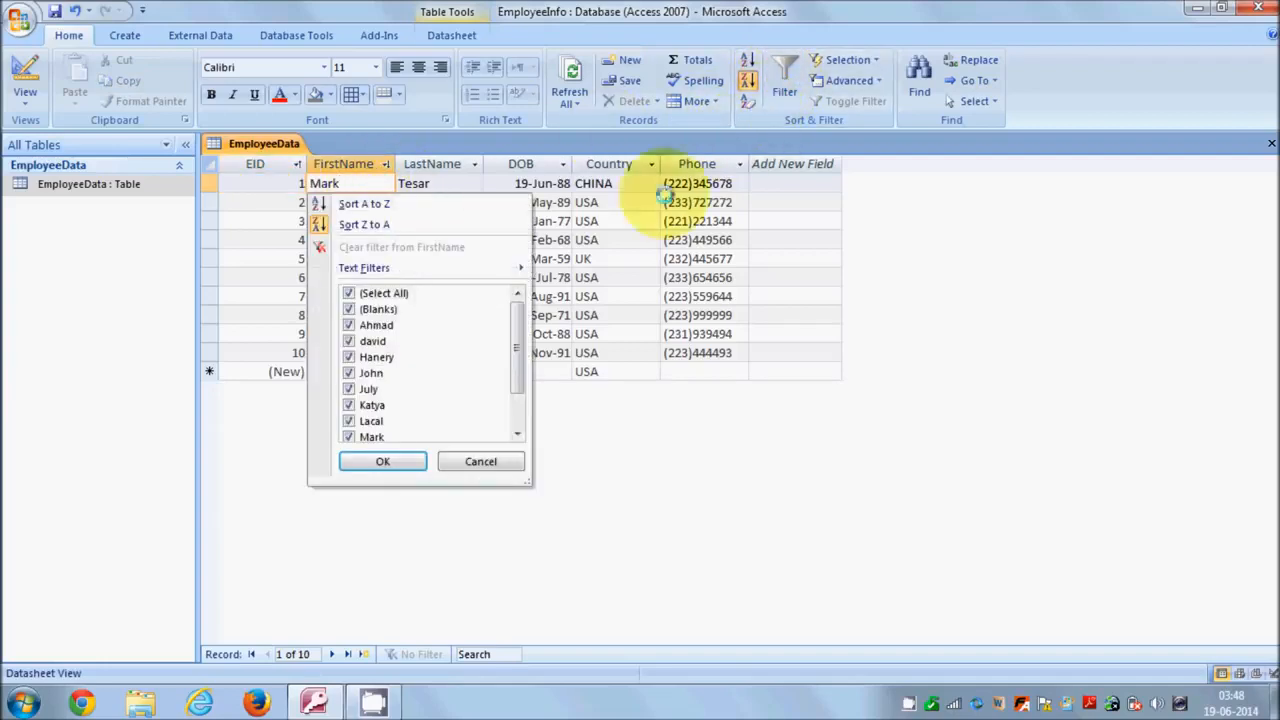
drag(520, 315, 514, 343)
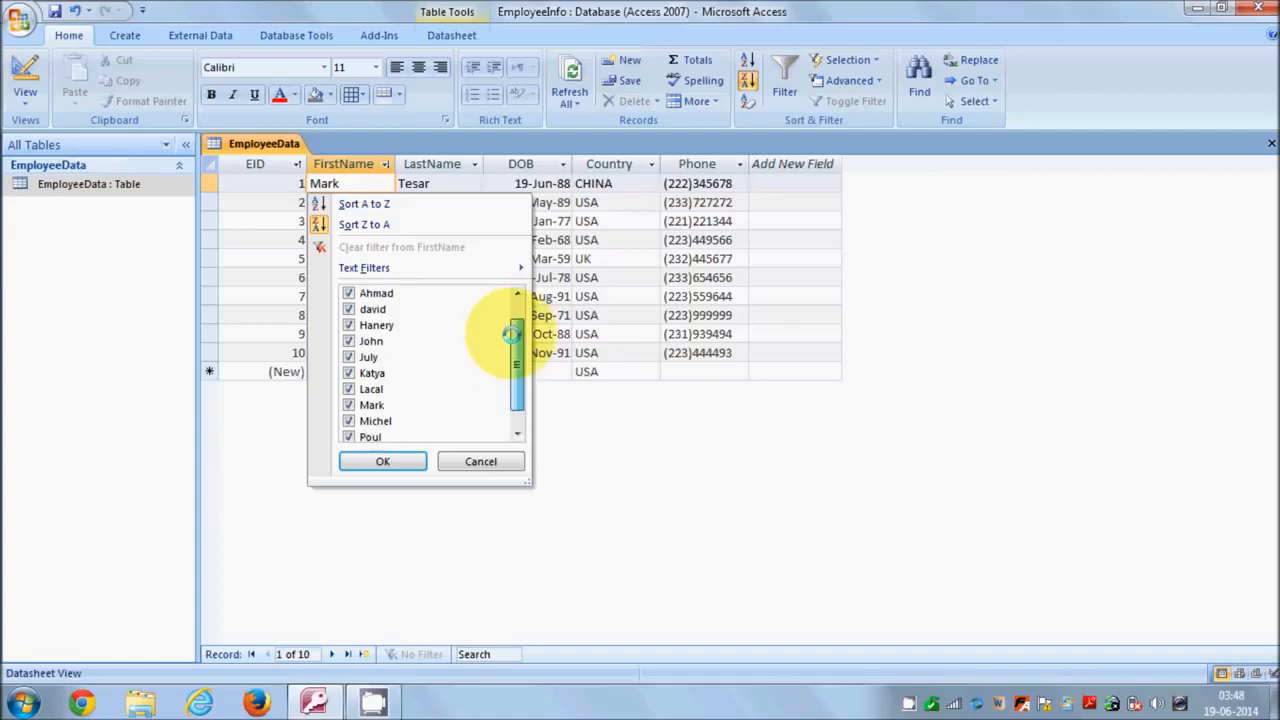
click(349, 437)
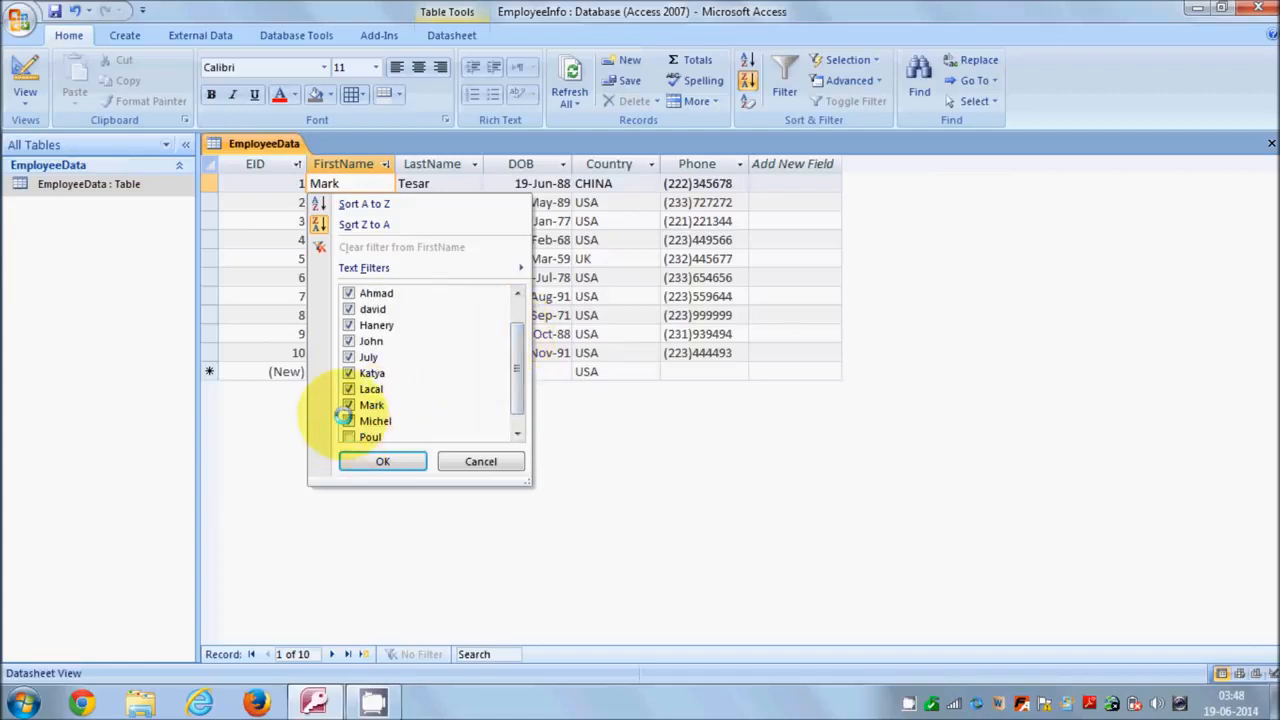
click(348, 421)
click(348, 405)
click(348, 389)
click(348, 373)
click(349, 357)
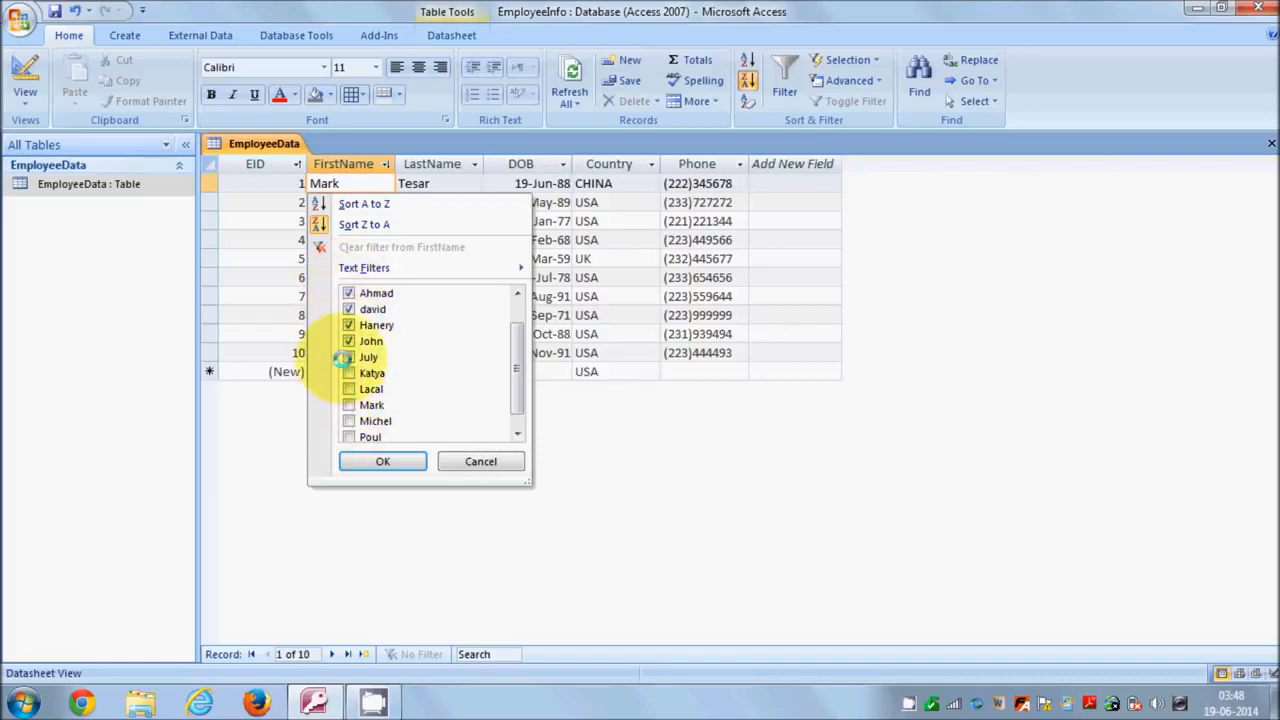
click(378, 460)
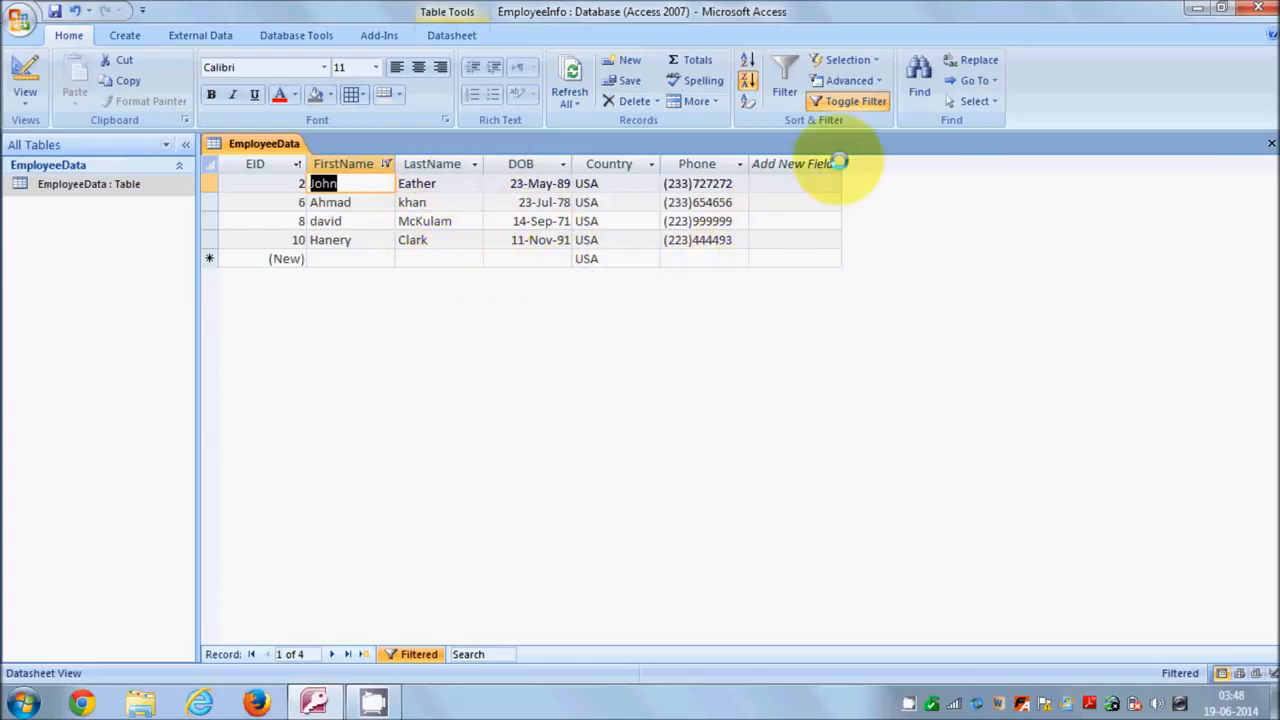
click(846, 101)
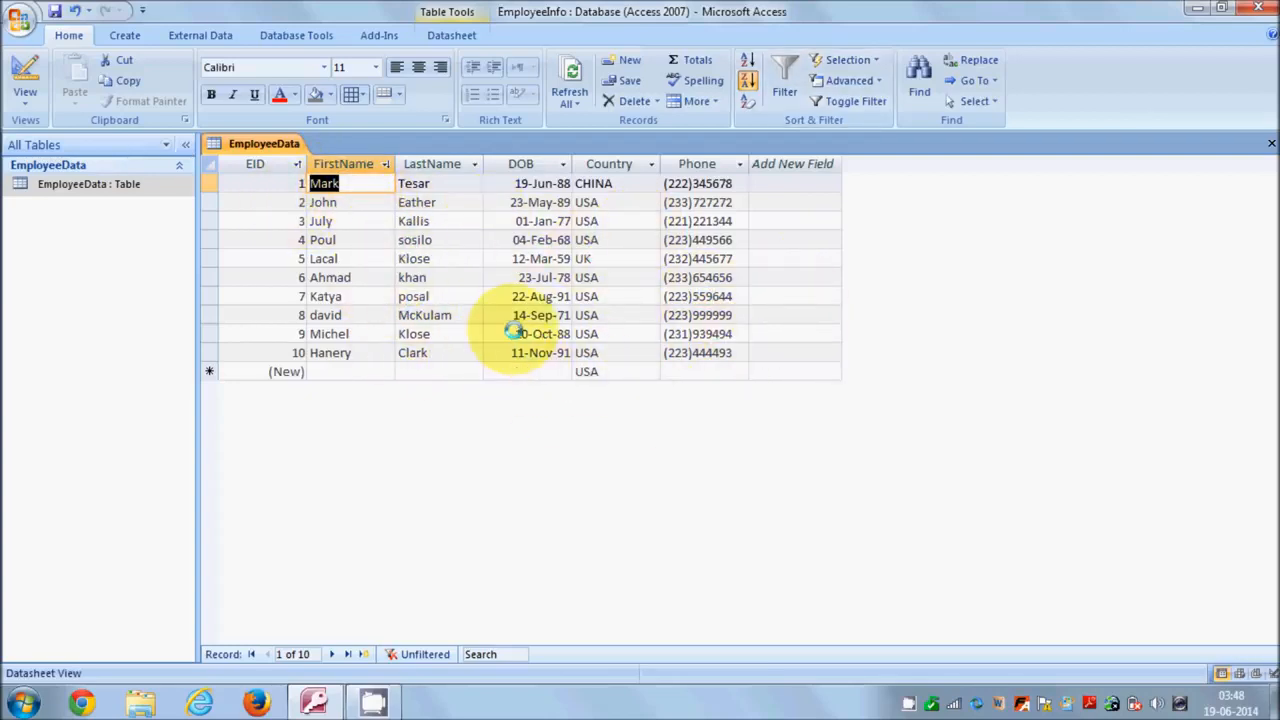
Open the FirstName filter list and close it without applying changes.
click(382, 163)
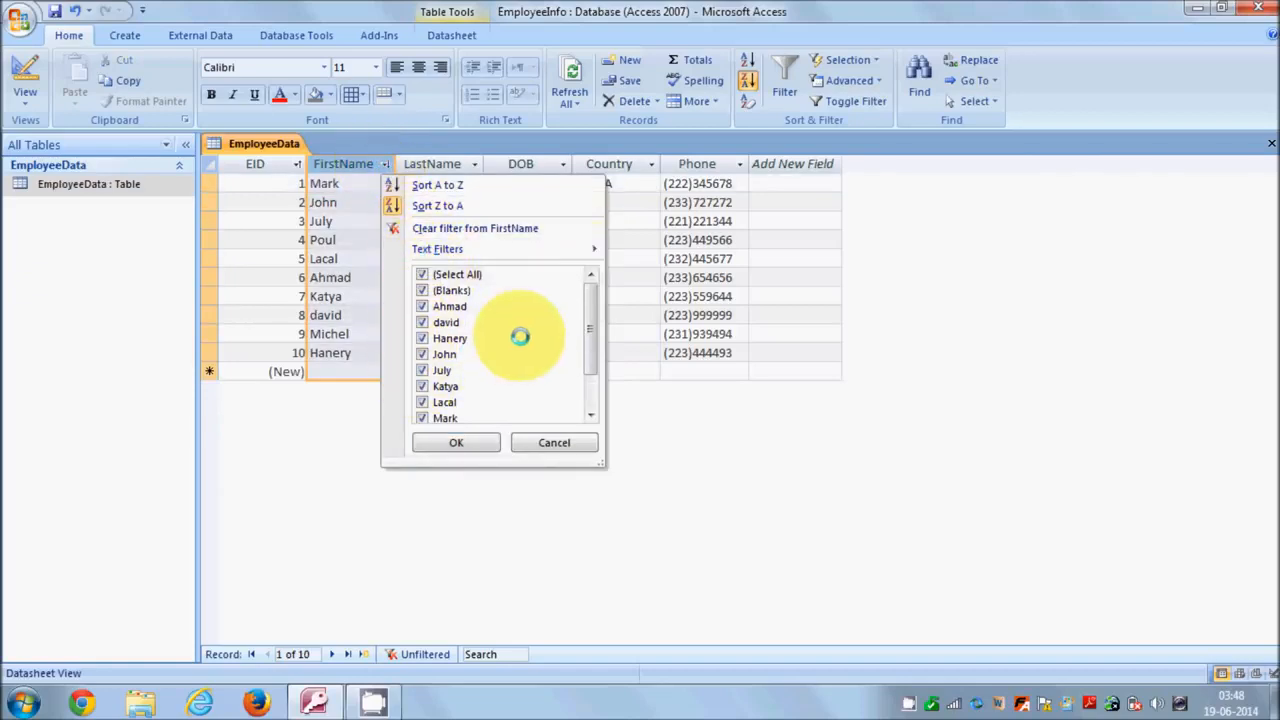
mouse_move(588, 302)
mouse_down()
mouse_move(590, 343)
mouse_move(582, 293)
mouse_up()
click(666, 410)
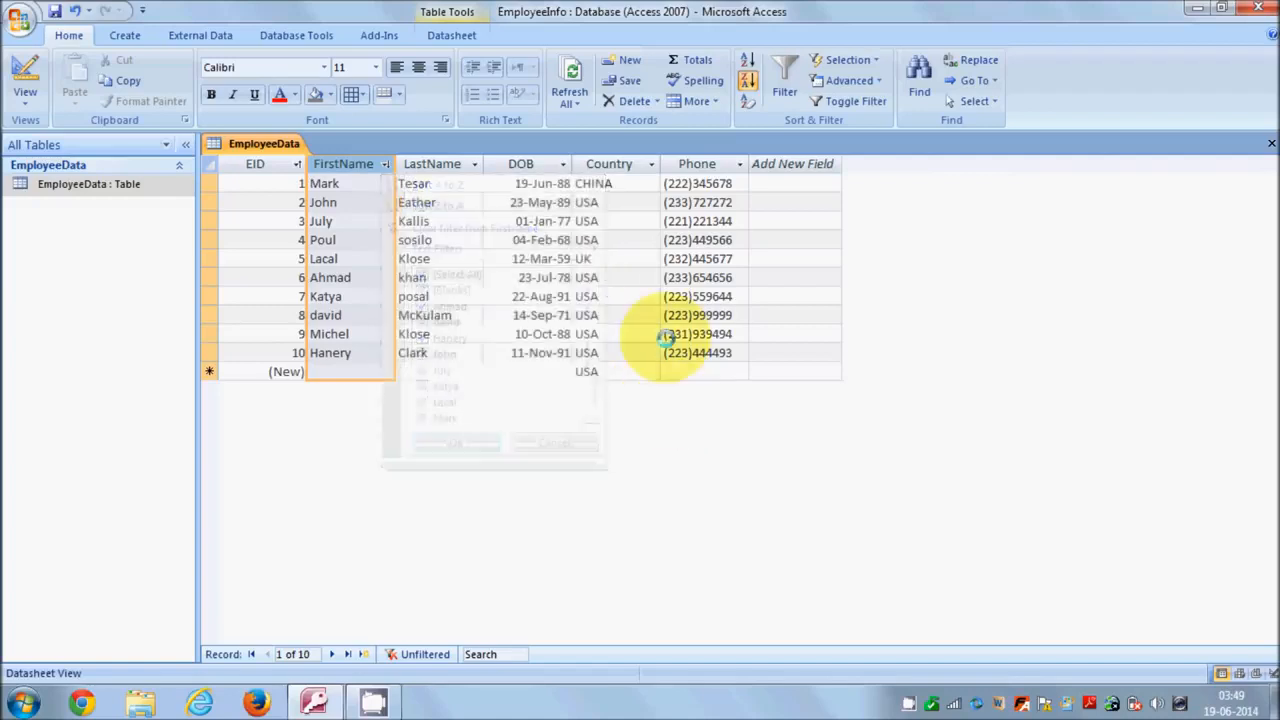
Filter Country to USA only, showing 8 records, then switch the filter off.
click(651, 166)
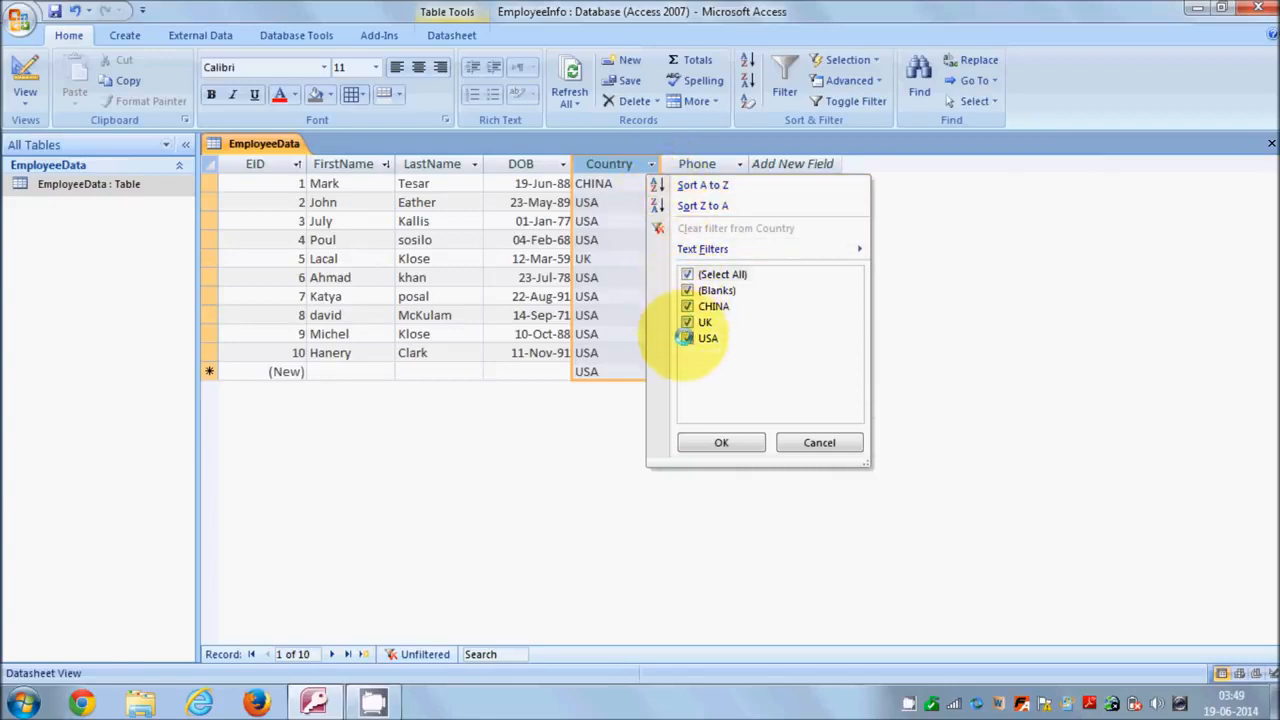
click(688, 274)
click(688, 339)
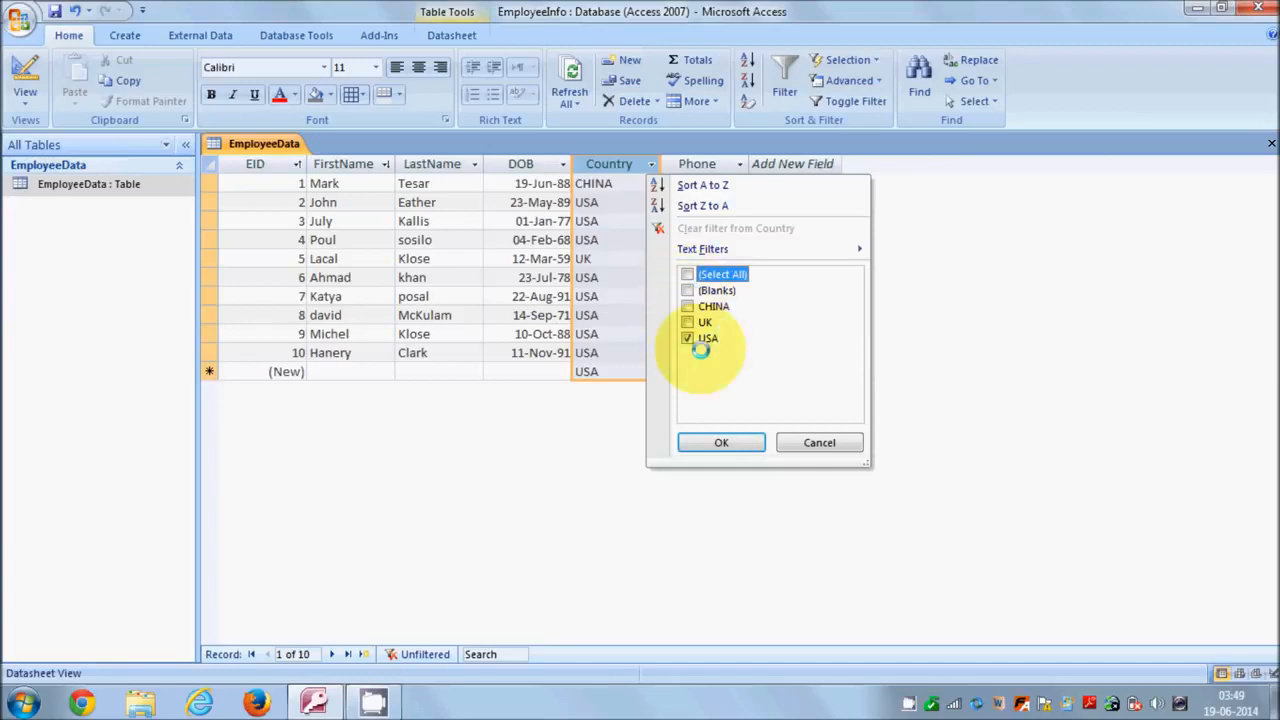
click(721, 440)
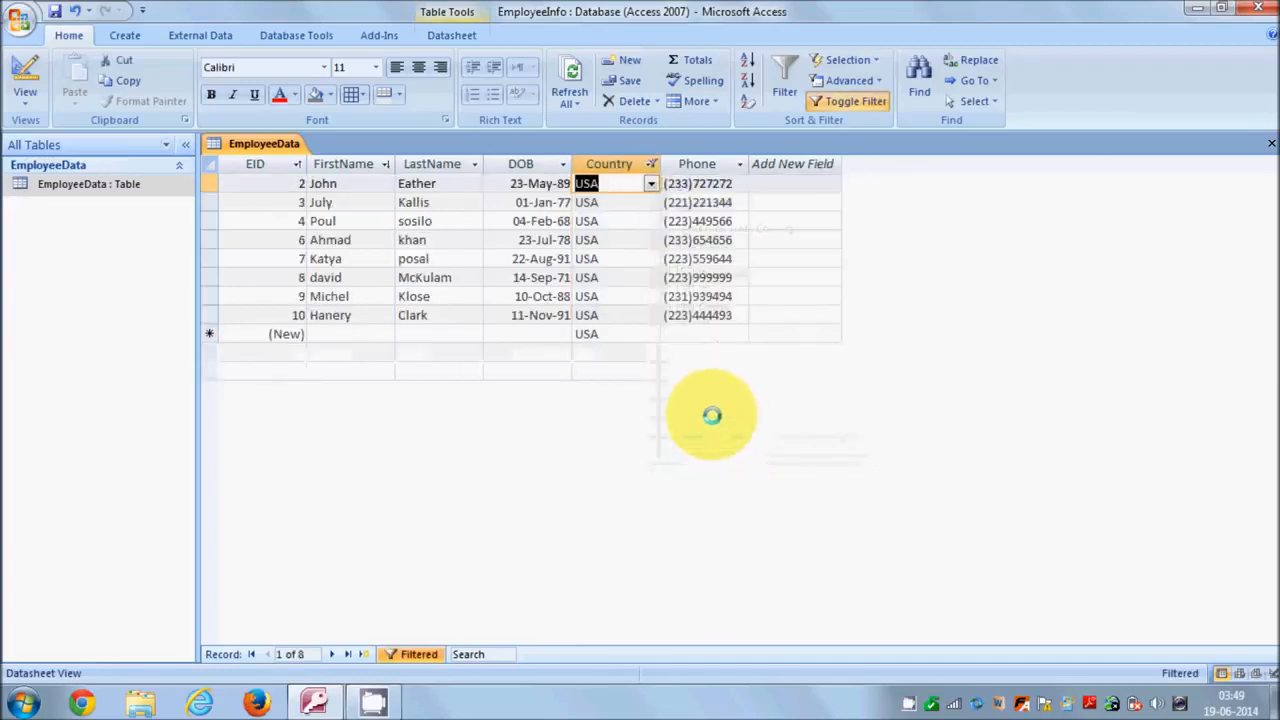
click(830, 101)
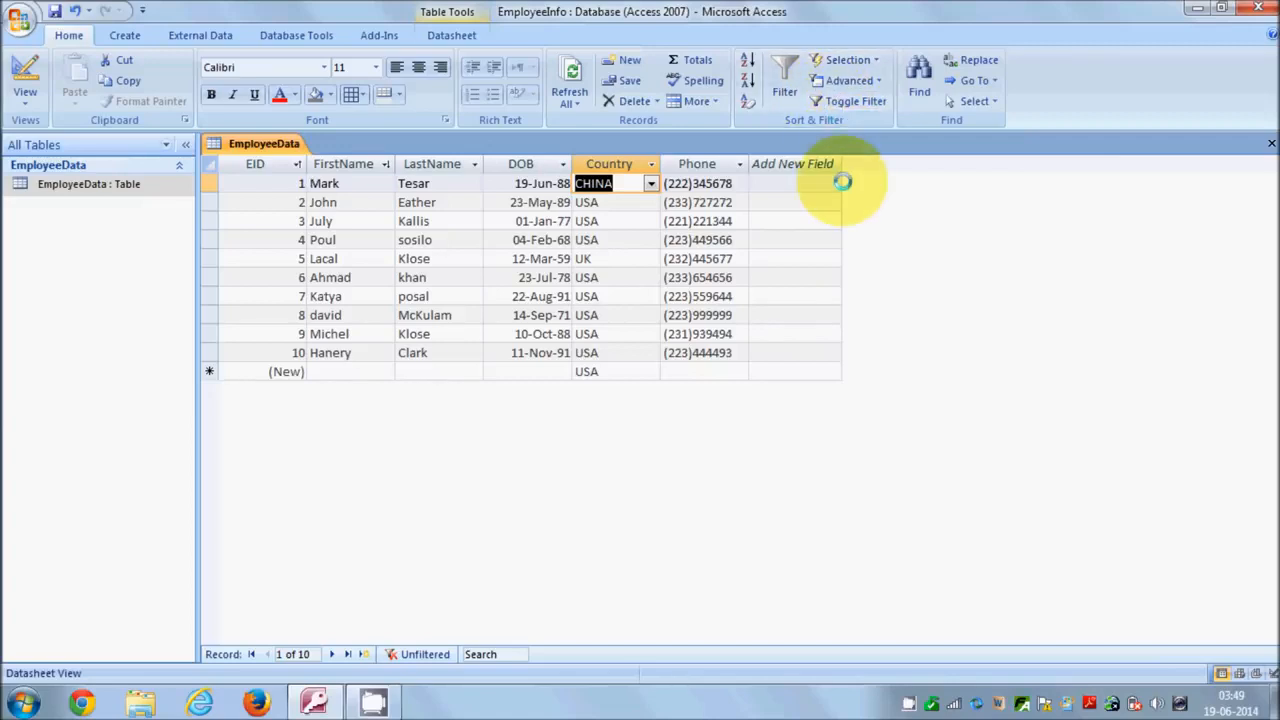
click(374, 298)
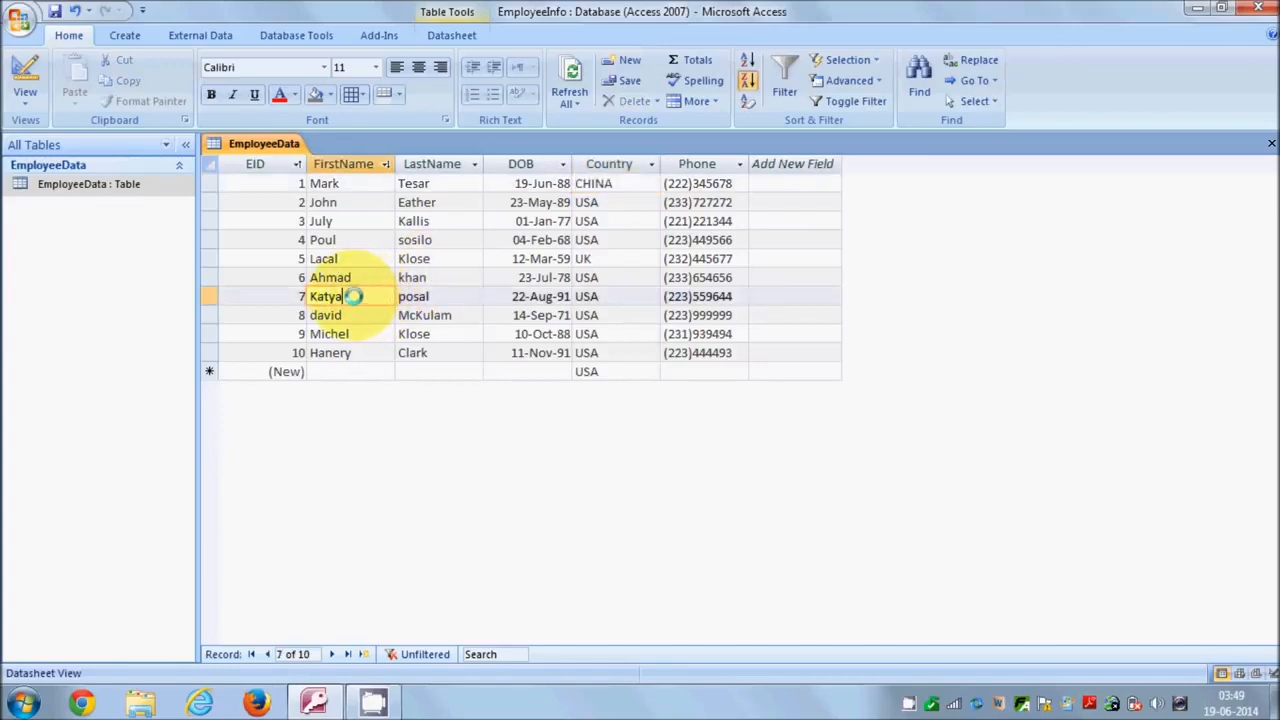
drag(356, 297, 308, 297)
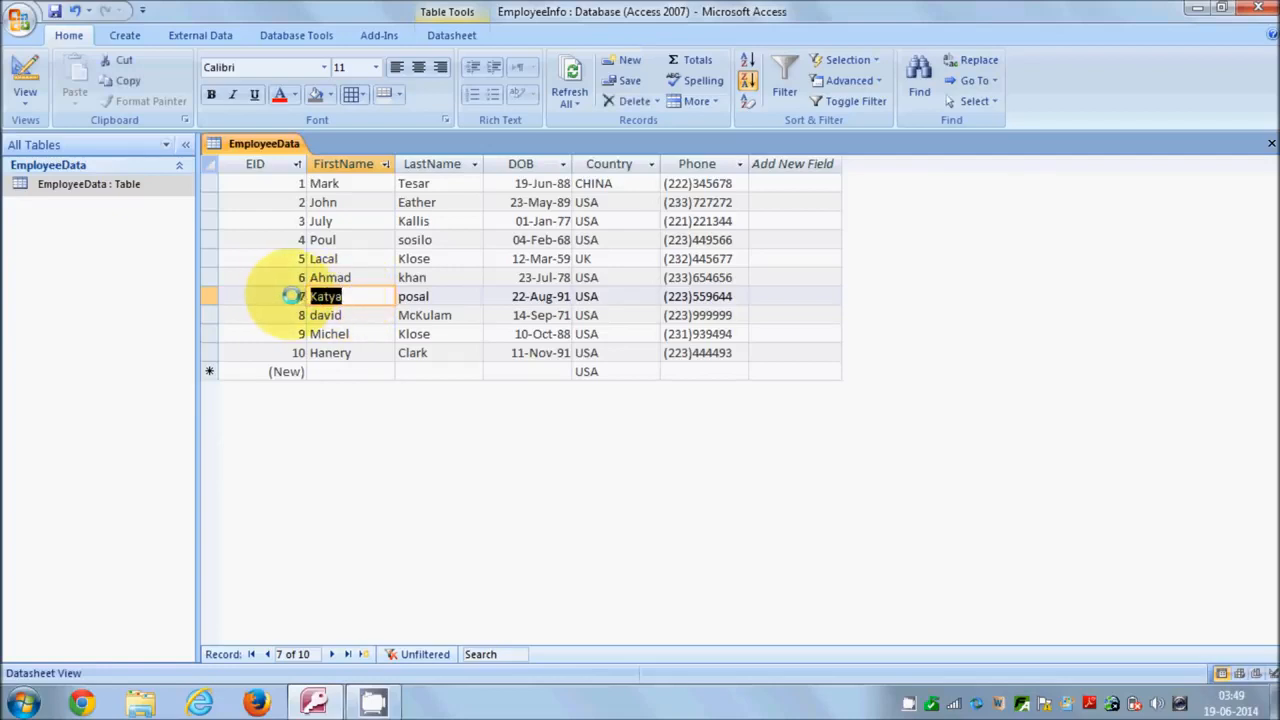
click(354, 314)
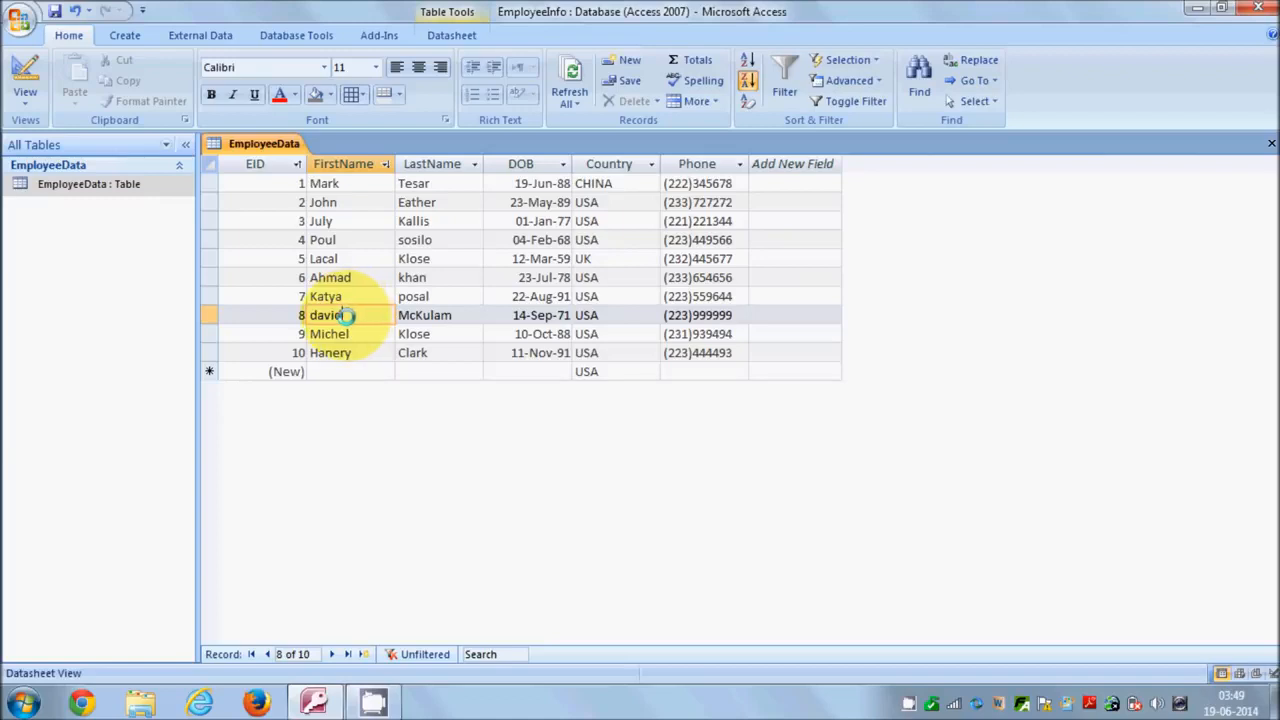
double_click(326, 315)
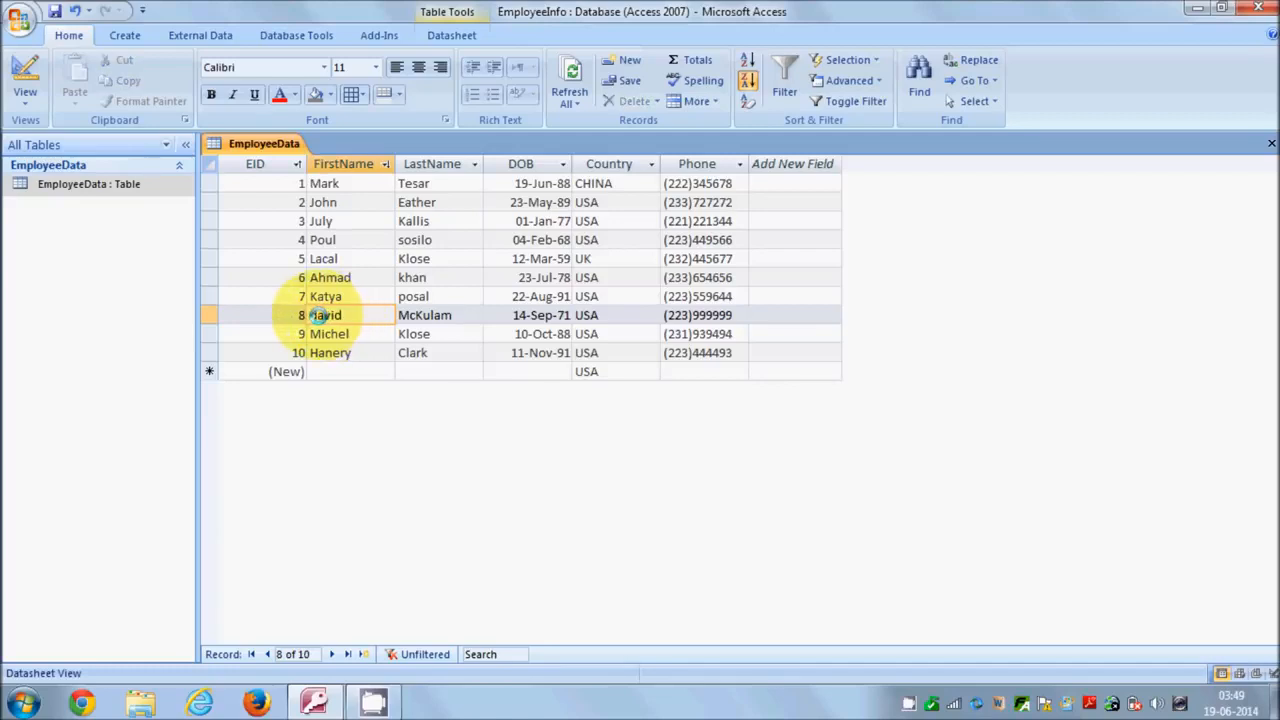
click(353, 315)
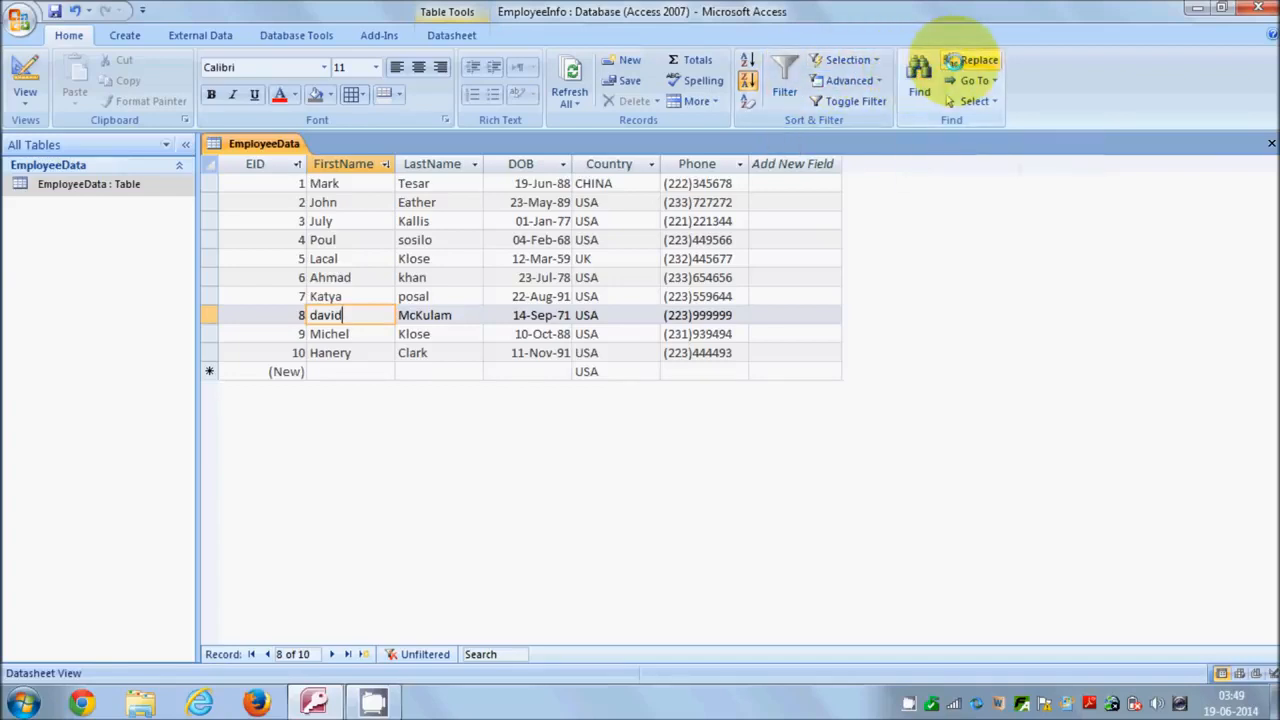
Try replacing david with David in Find and Replace, dismissing the not-found message.
click(955, 61)
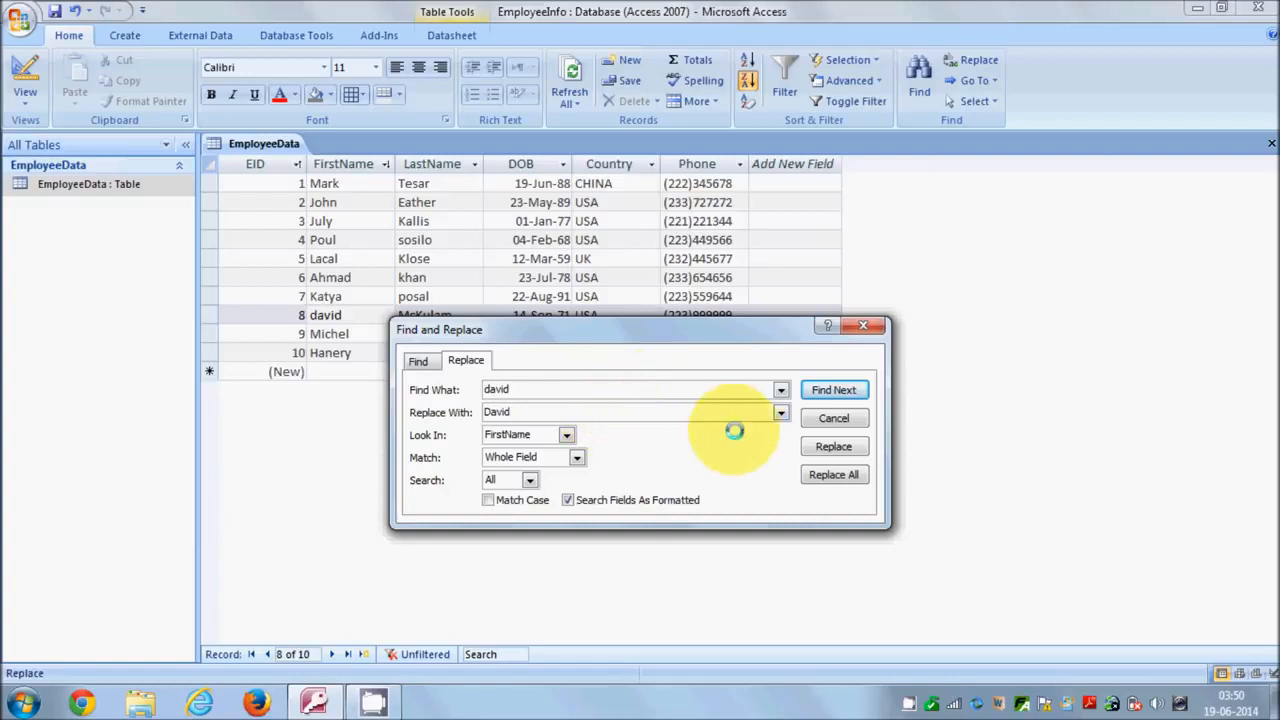
click(820, 446)
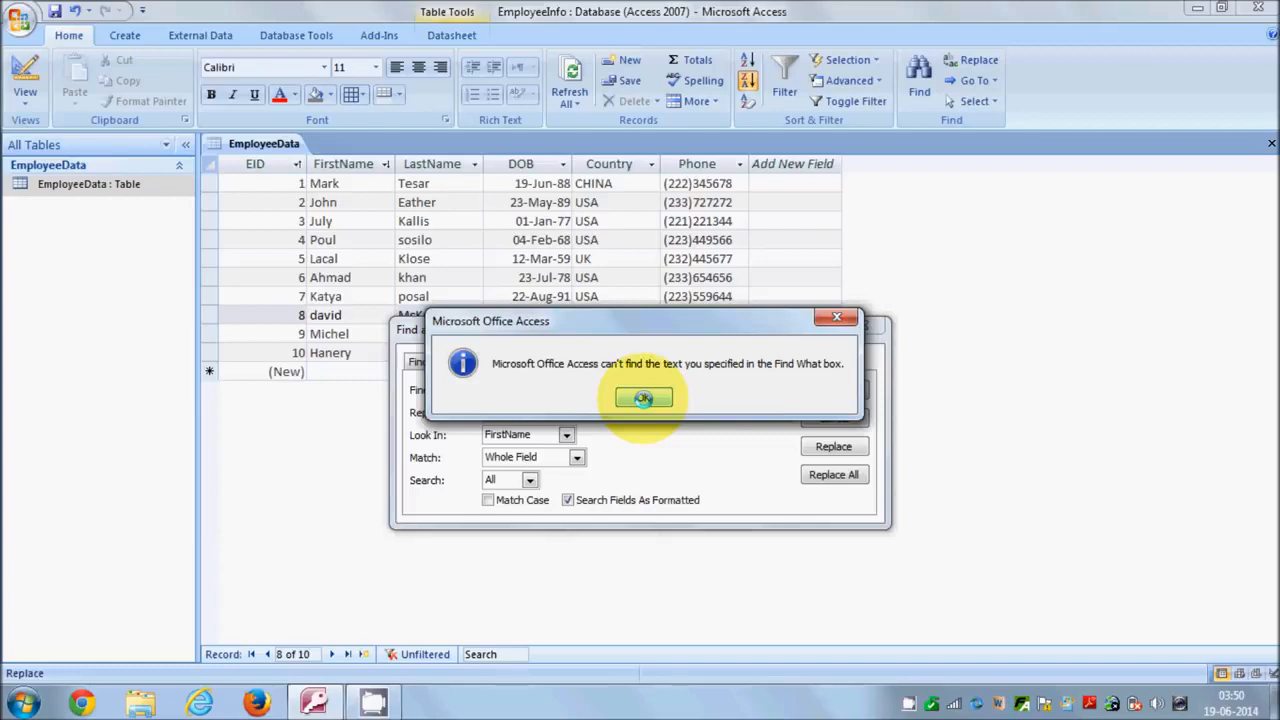
click(643, 398)
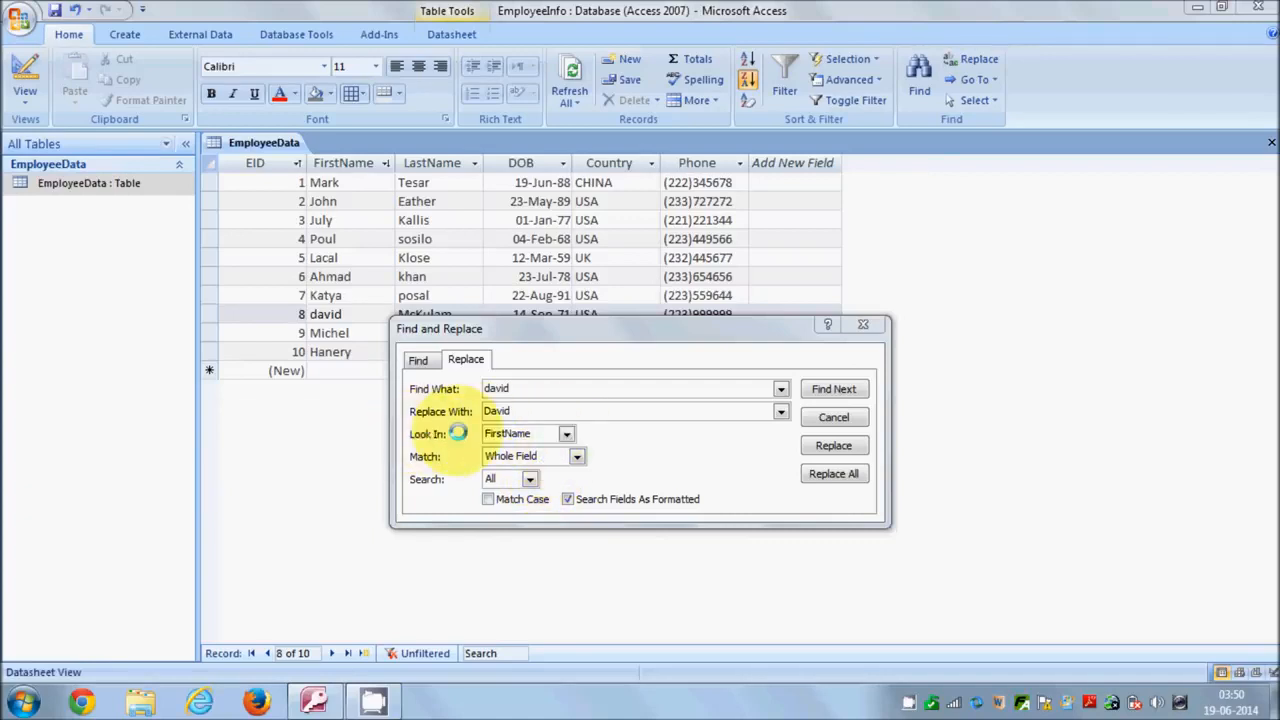
Set Look In to EmployeeData, replace row 8's david with David, and close the dialog.
click(565, 433)
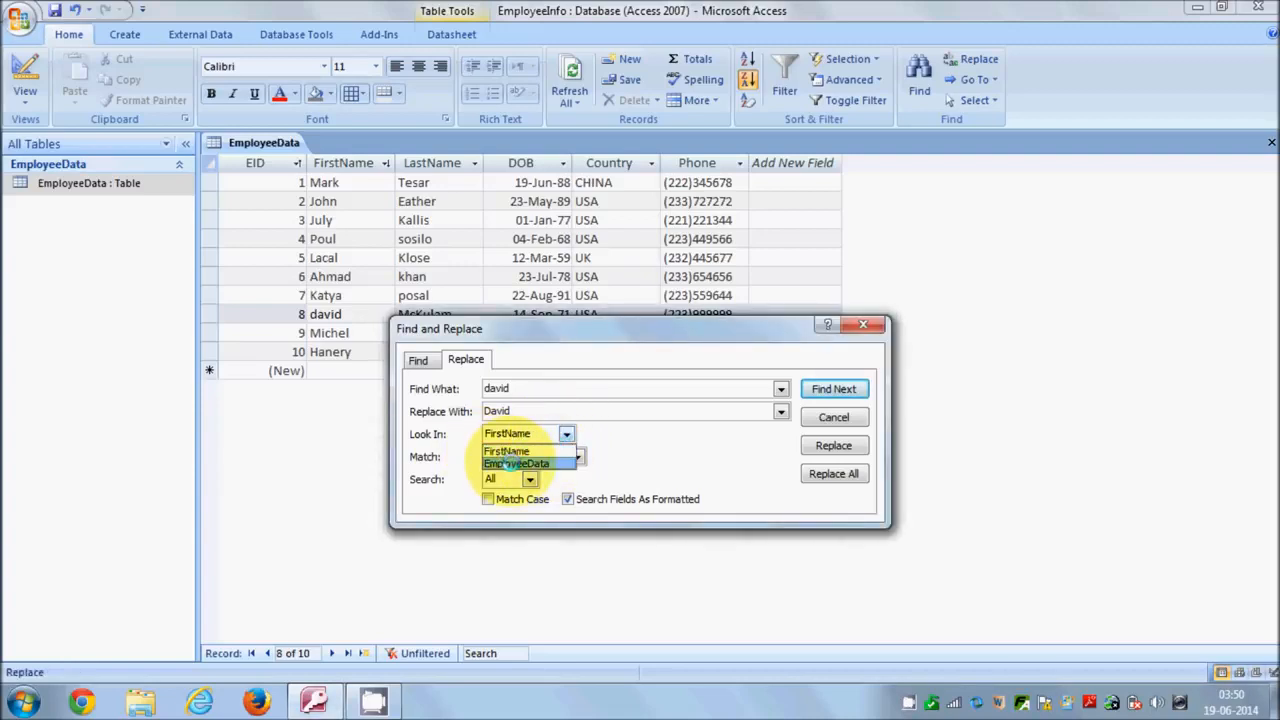
click(507, 463)
click(577, 456)
click(570, 456)
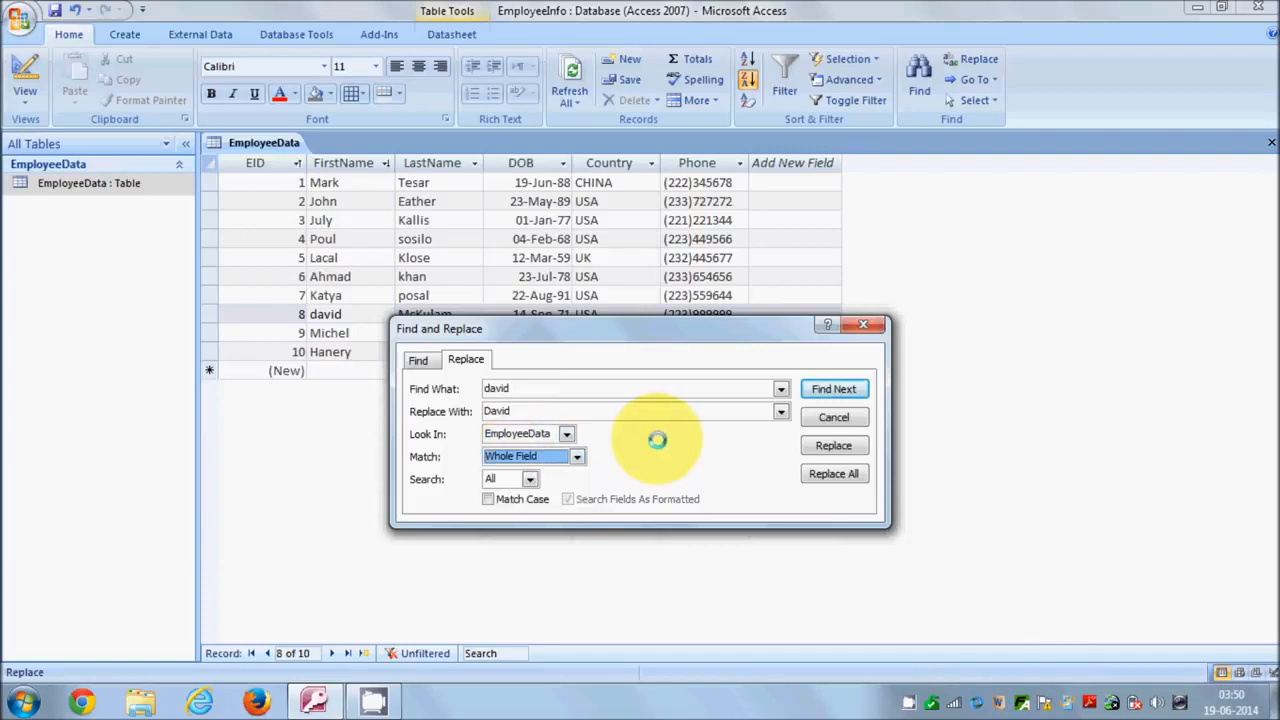
click(566, 433)
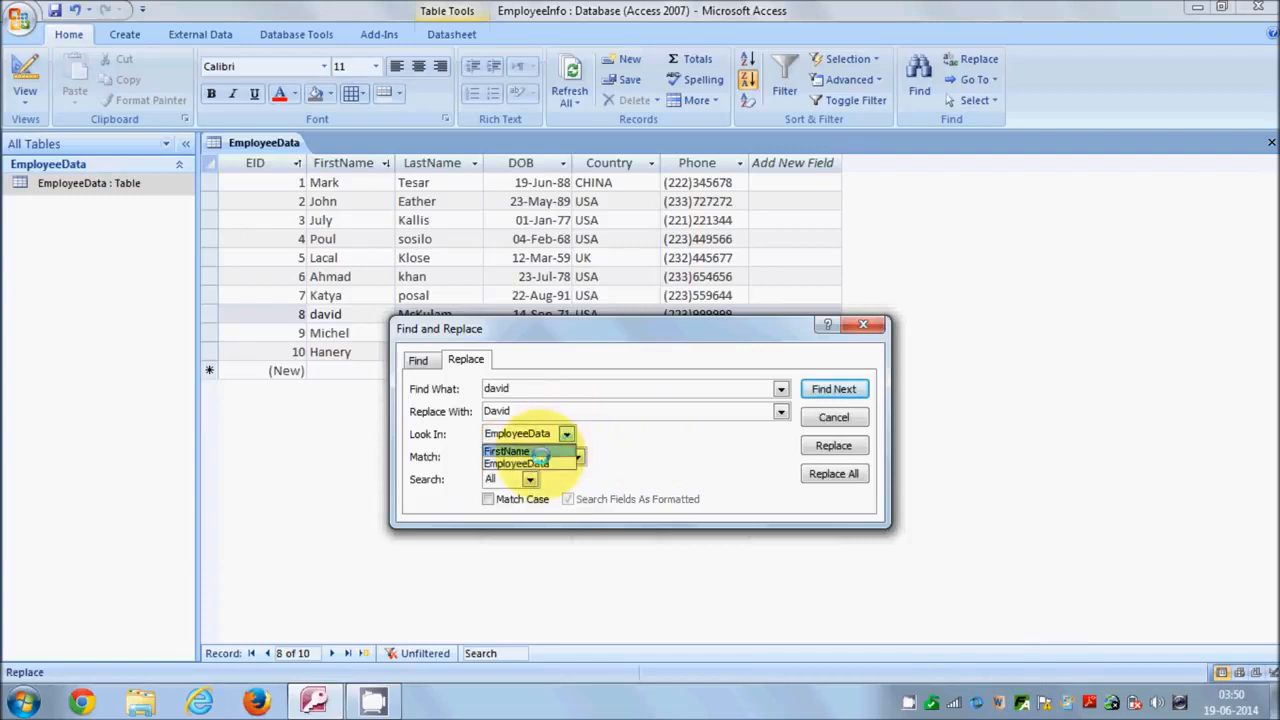
click(530, 463)
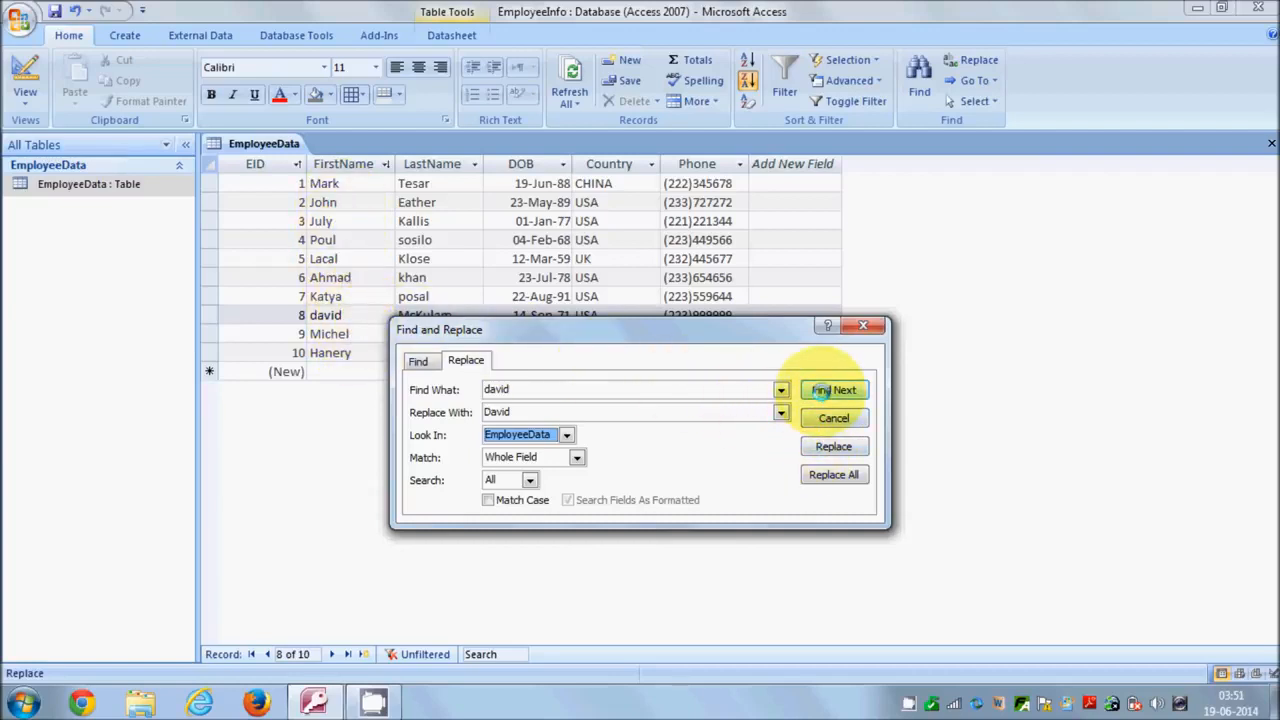
click(820, 390)
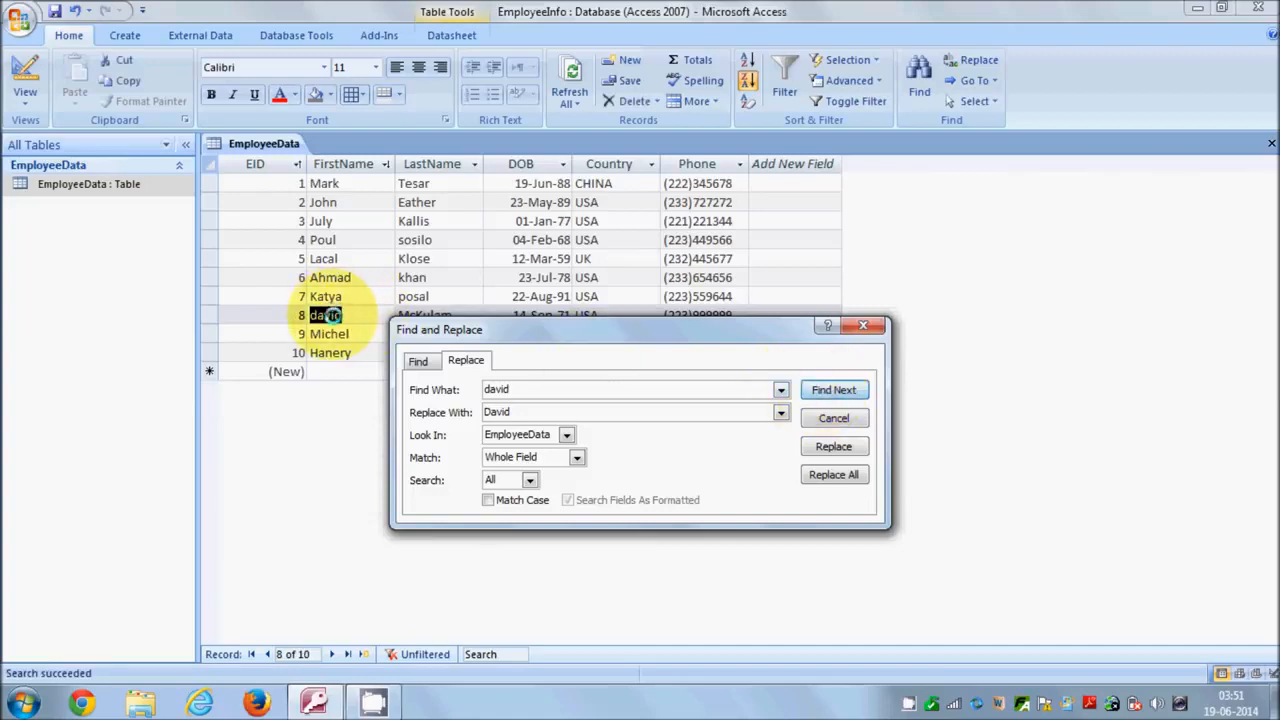
click(815, 447)
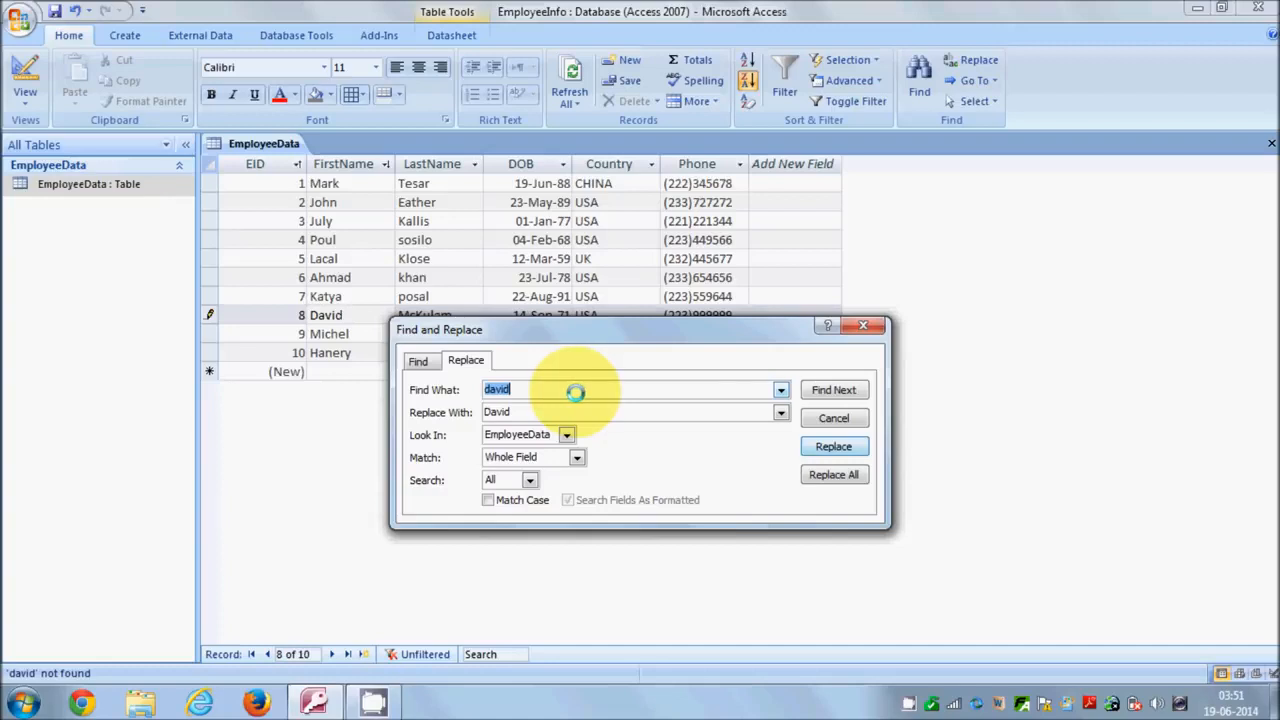
click(822, 418)
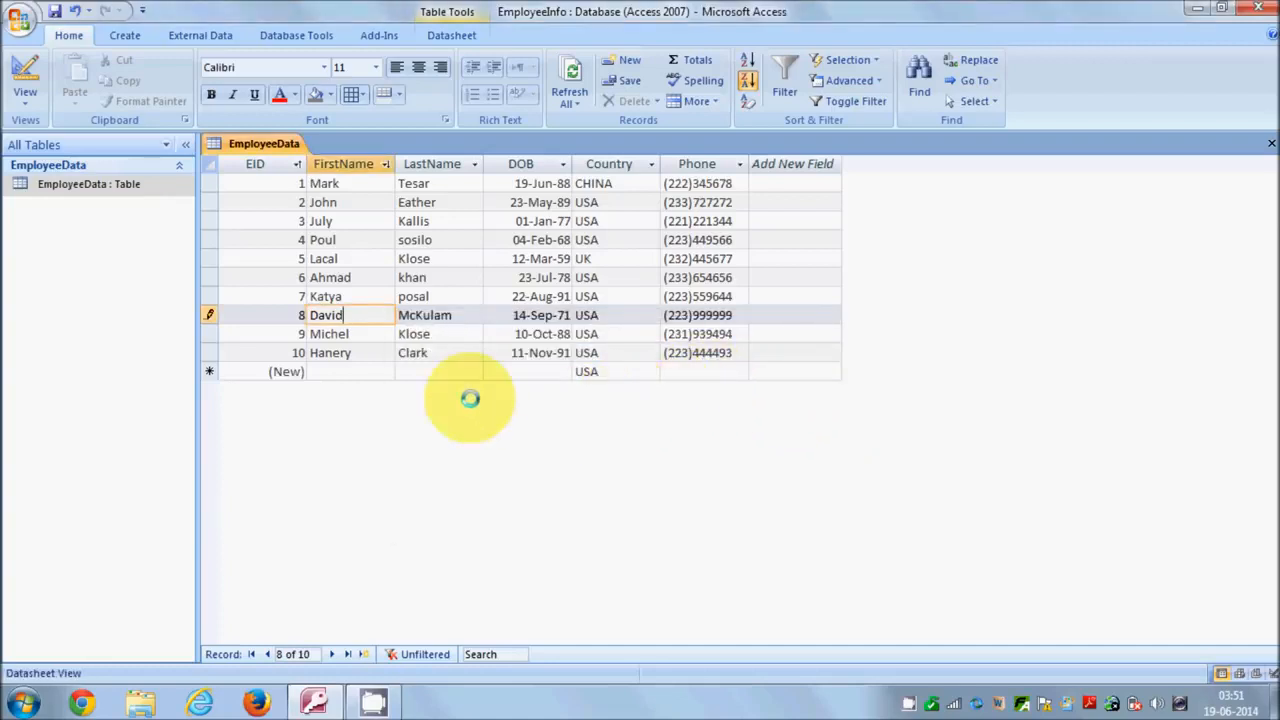
Save the corrected record, then open and dismiss the Advanced filter menu.
click(54, 11)
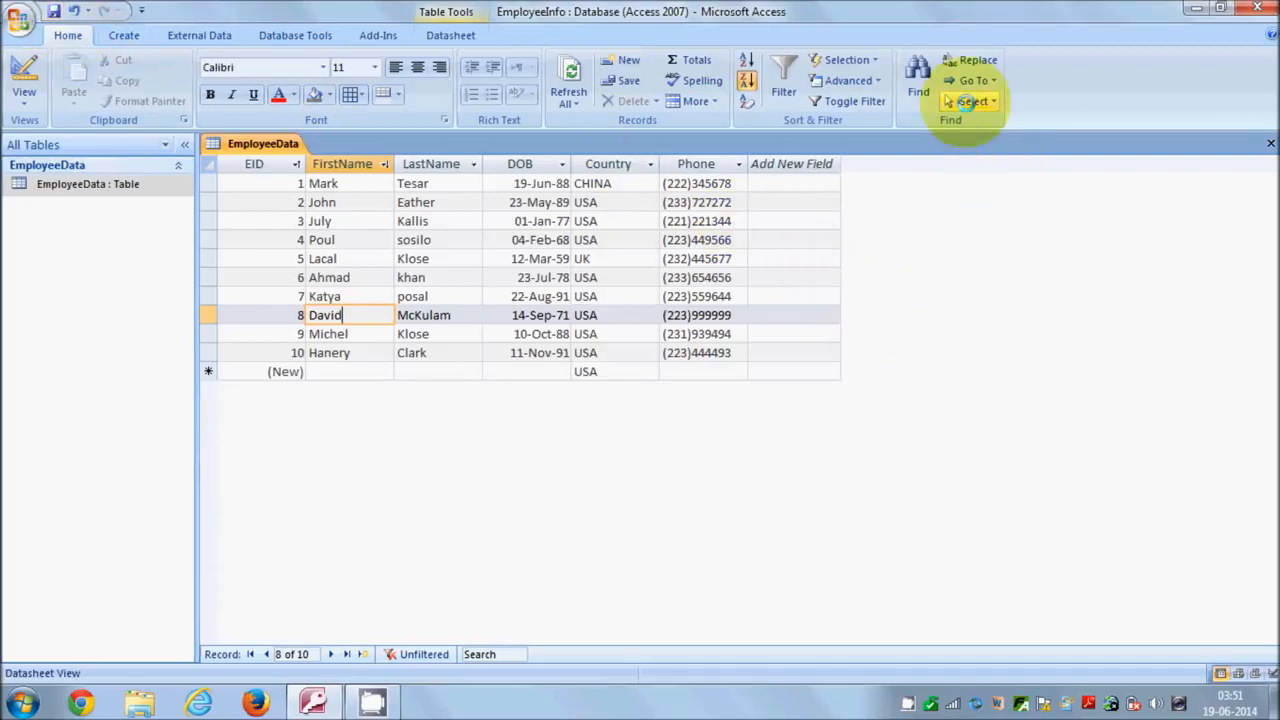
click(880, 80)
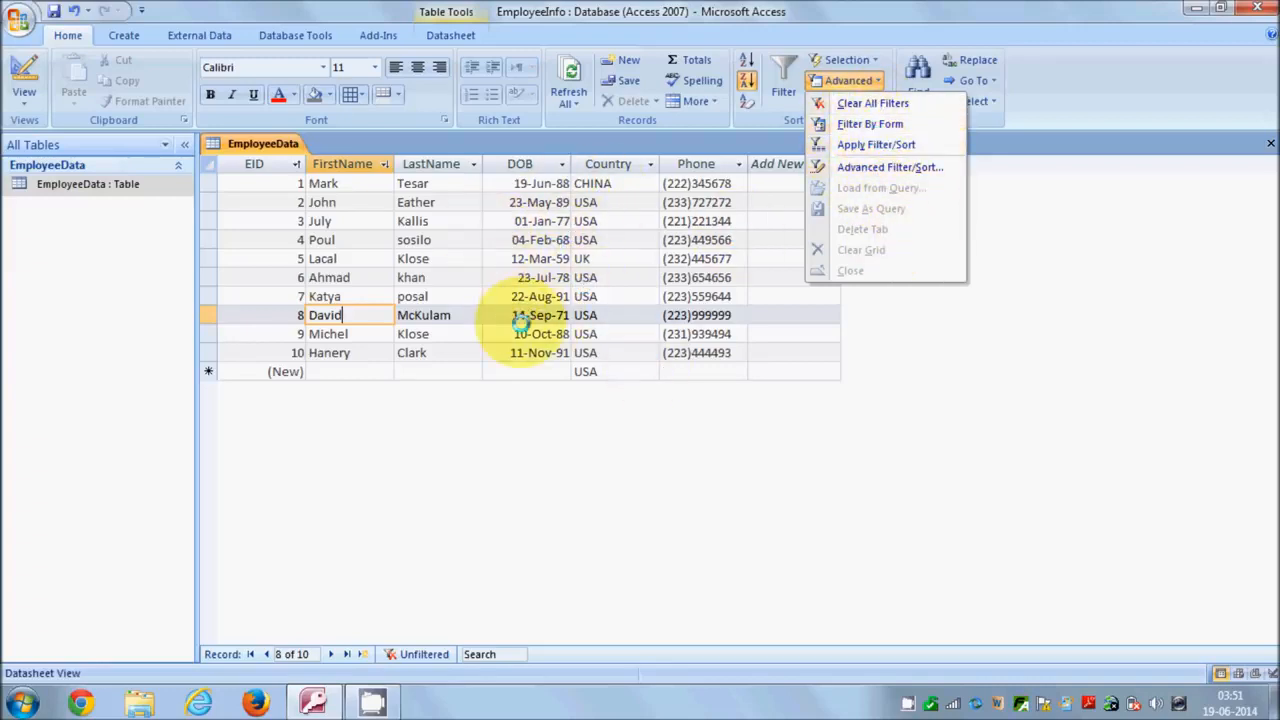
click(475, 412)
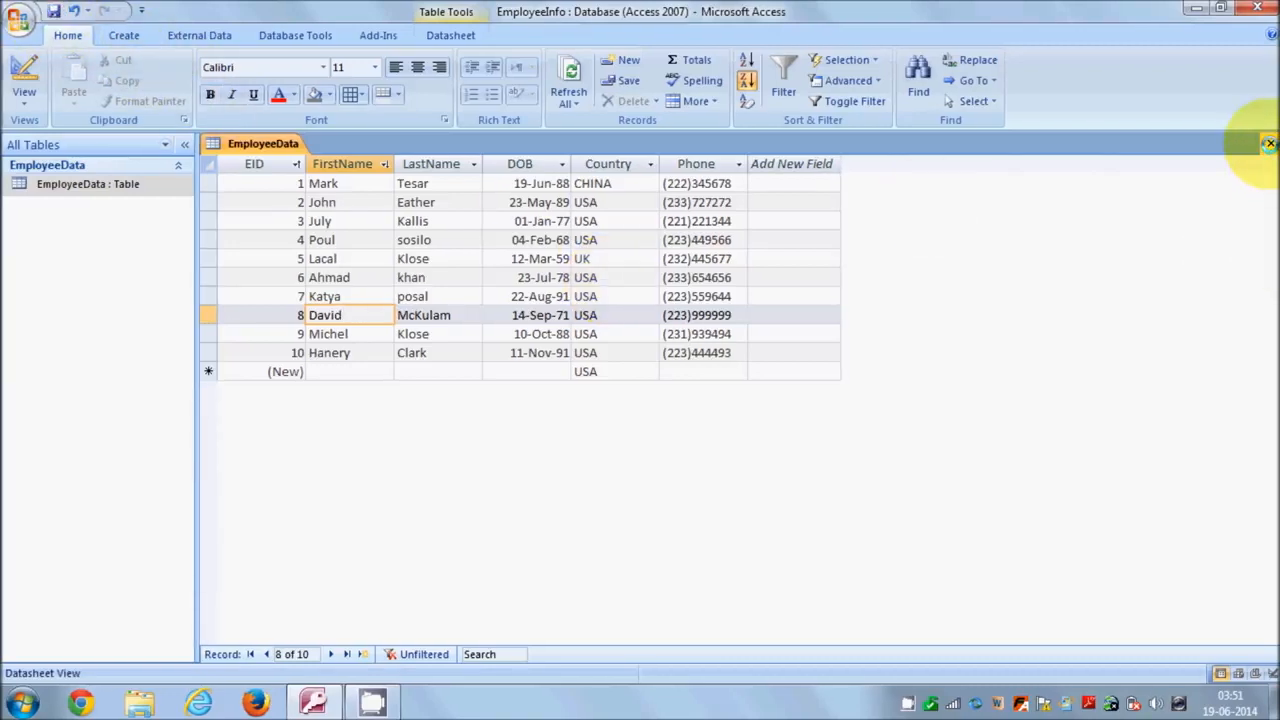
Close the EmployeeData table, start a blank Form Design, then close the empty Form1.
click(1268, 143)
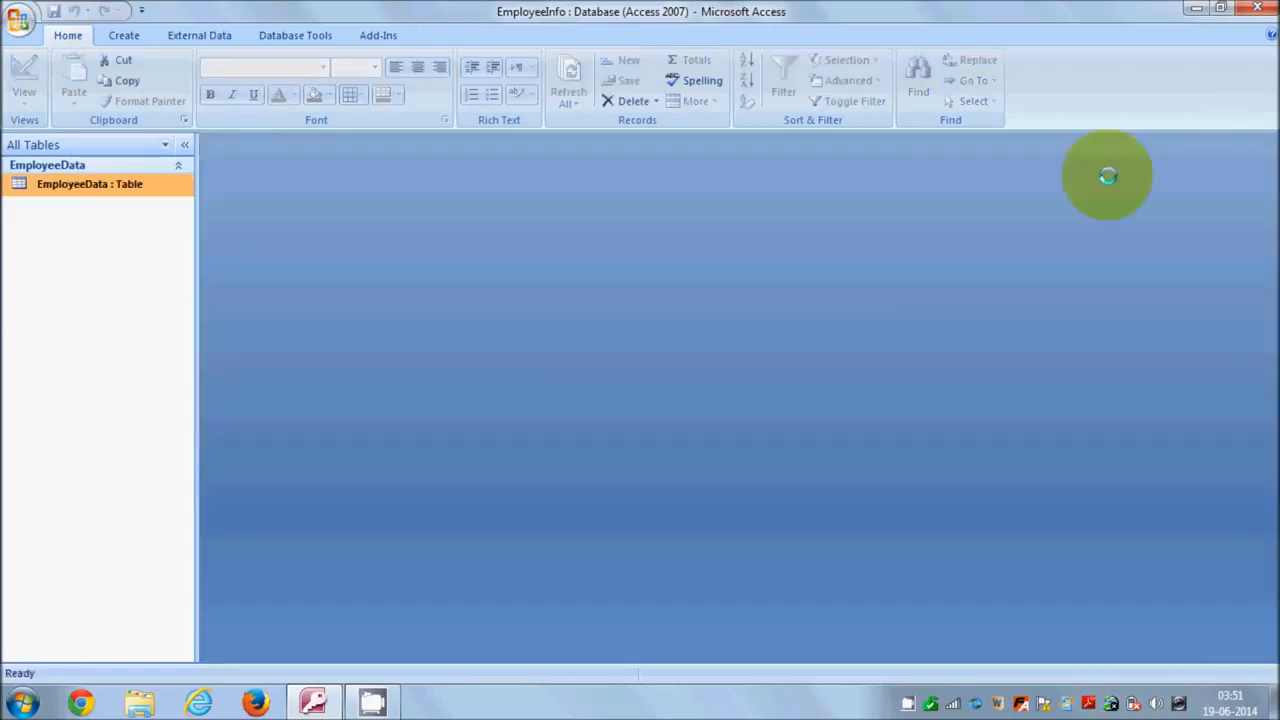
click(124, 35)
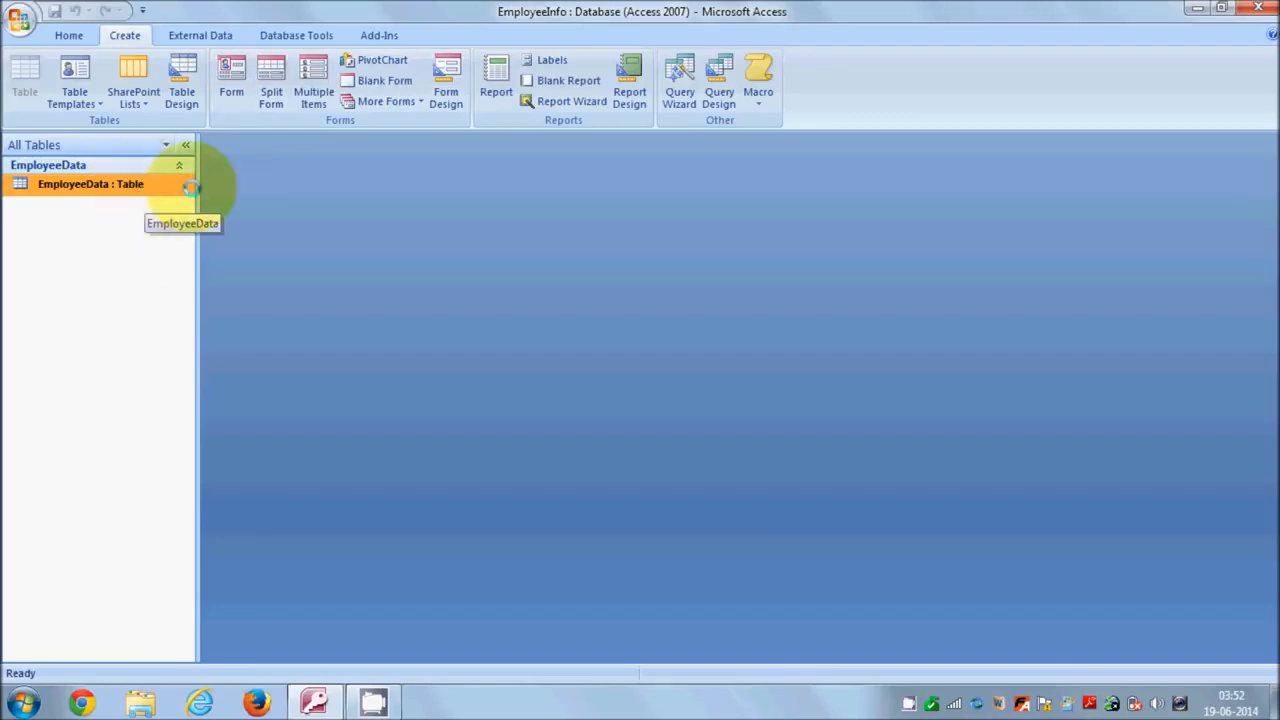
click(439, 82)
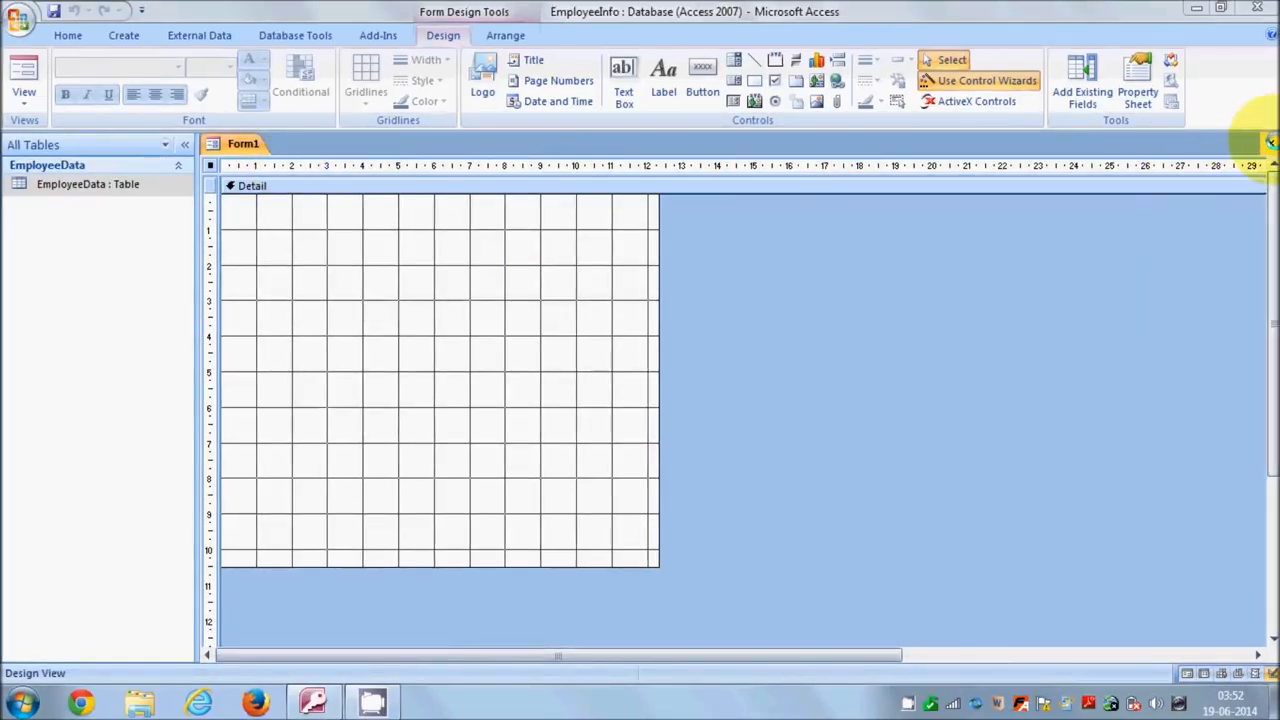
click(1271, 143)
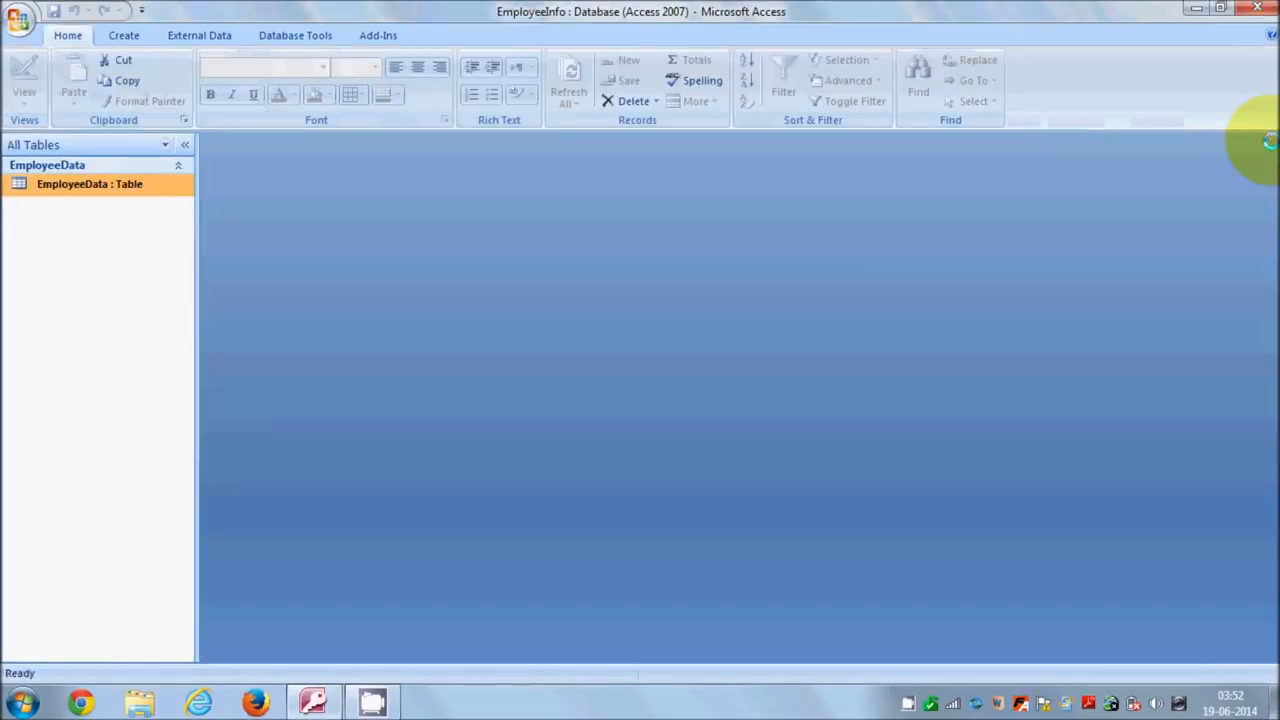
Create a form from the EmployeeData table with Create > Form.
click(127, 35)
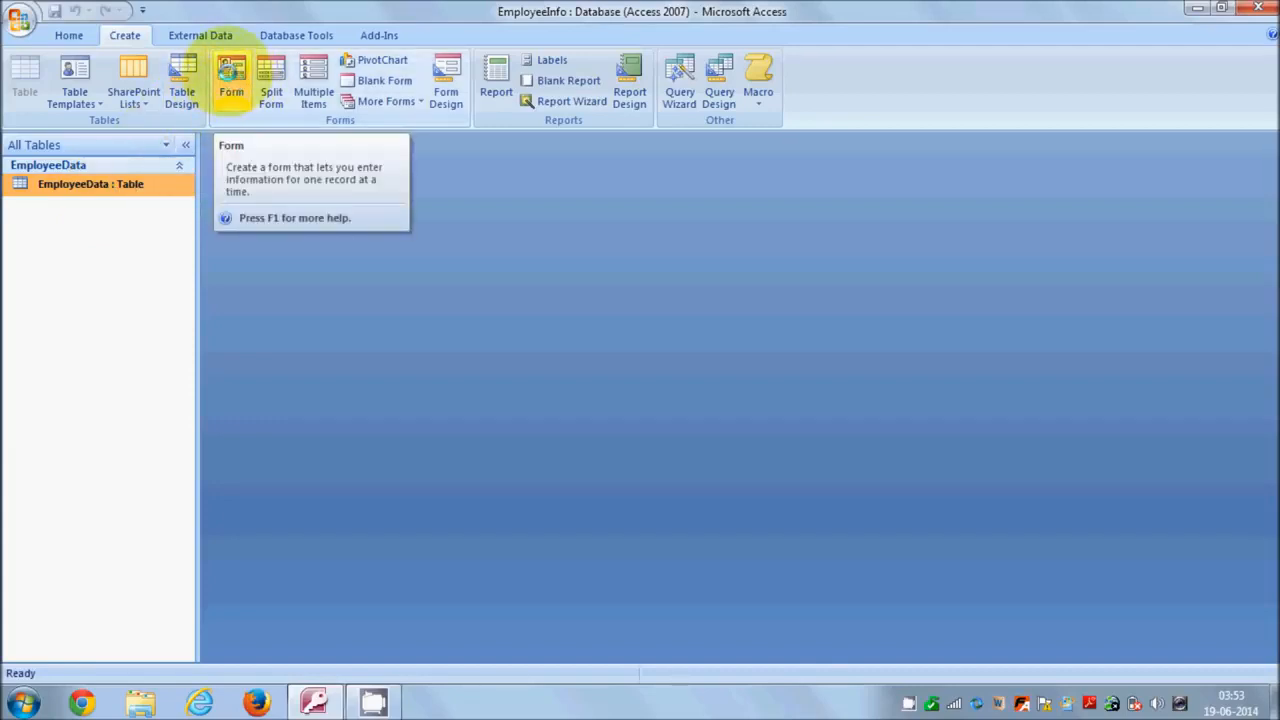
click(230, 80)
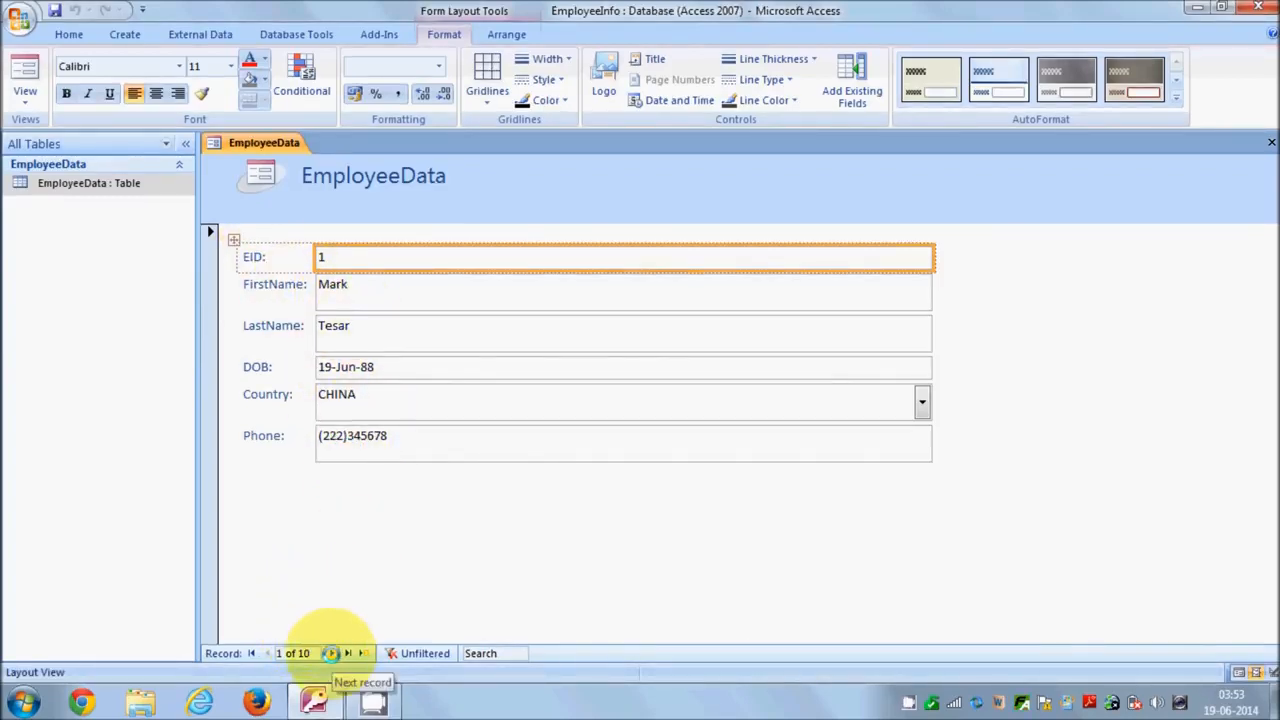
Browse the employee records with the next and previous buttons, ending on record 6.
click(330, 653)
click(330, 653)
click(330, 653)
click(330, 653)
click(330, 653)
click(331, 653)
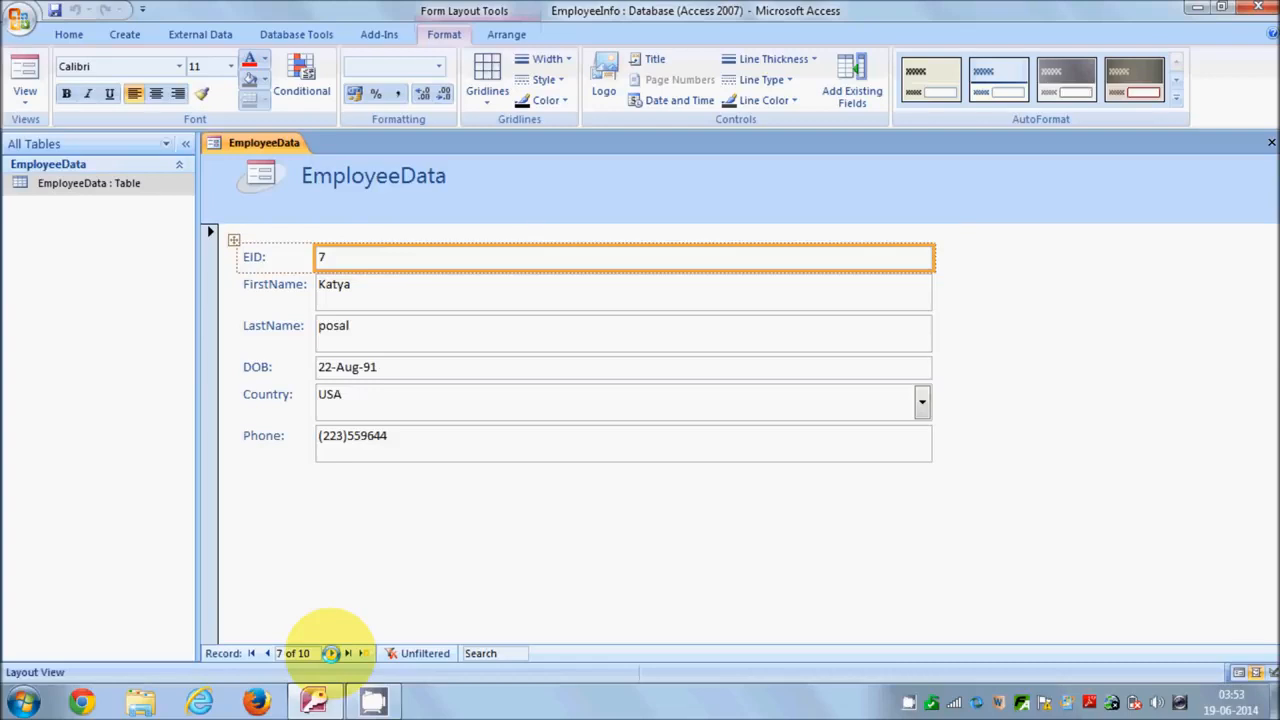
click(267, 653)
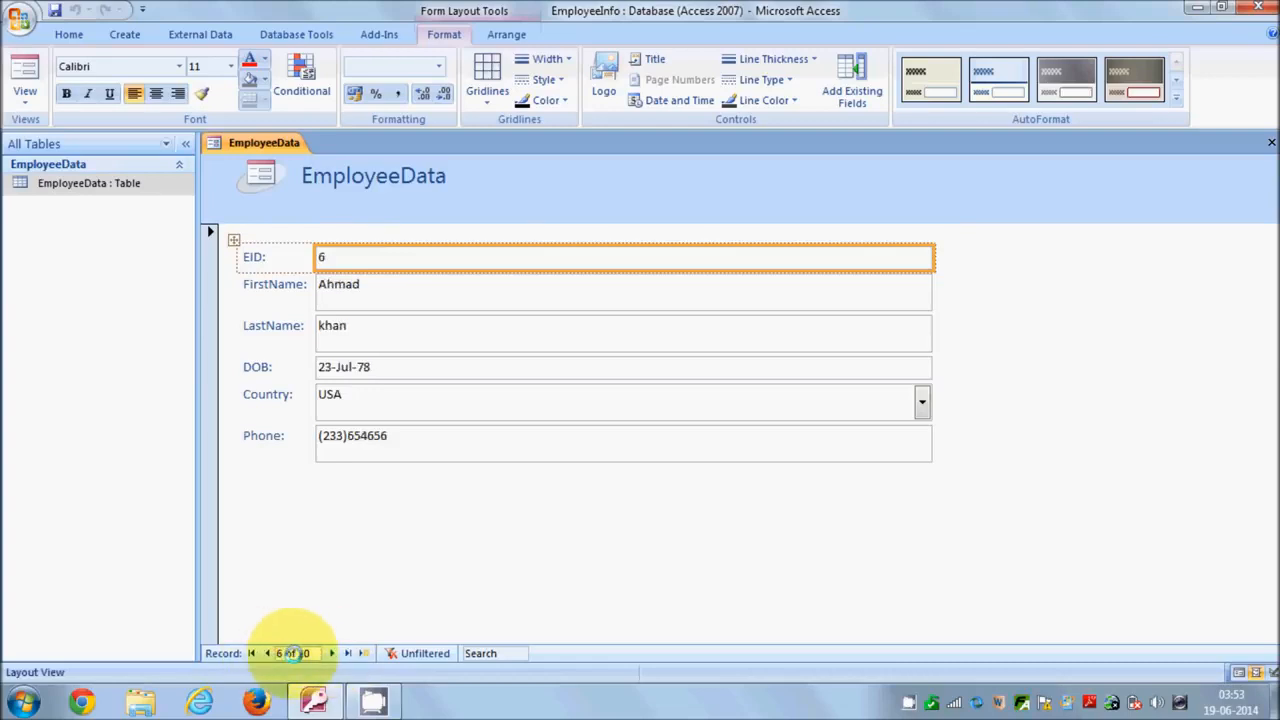
click(333, 655)
click(268, 653)
click(268, 653)
click(268, 653)
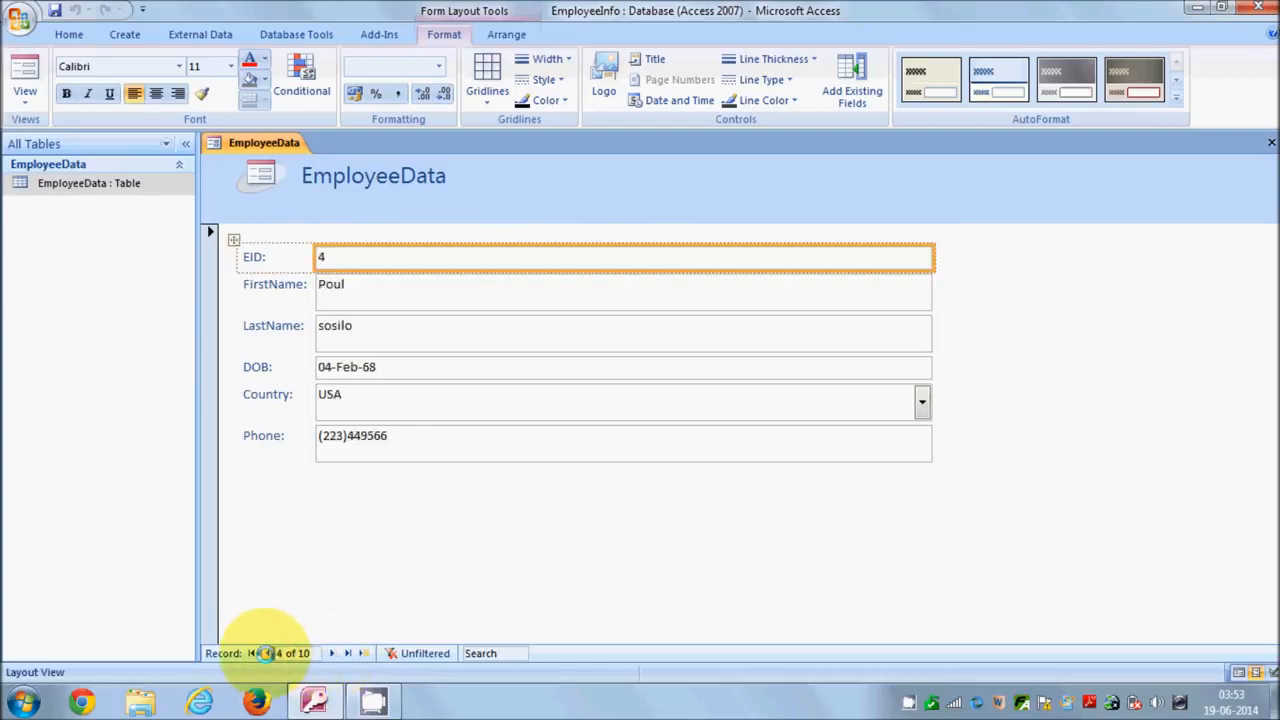
click(330, 653)
click(330, 653)
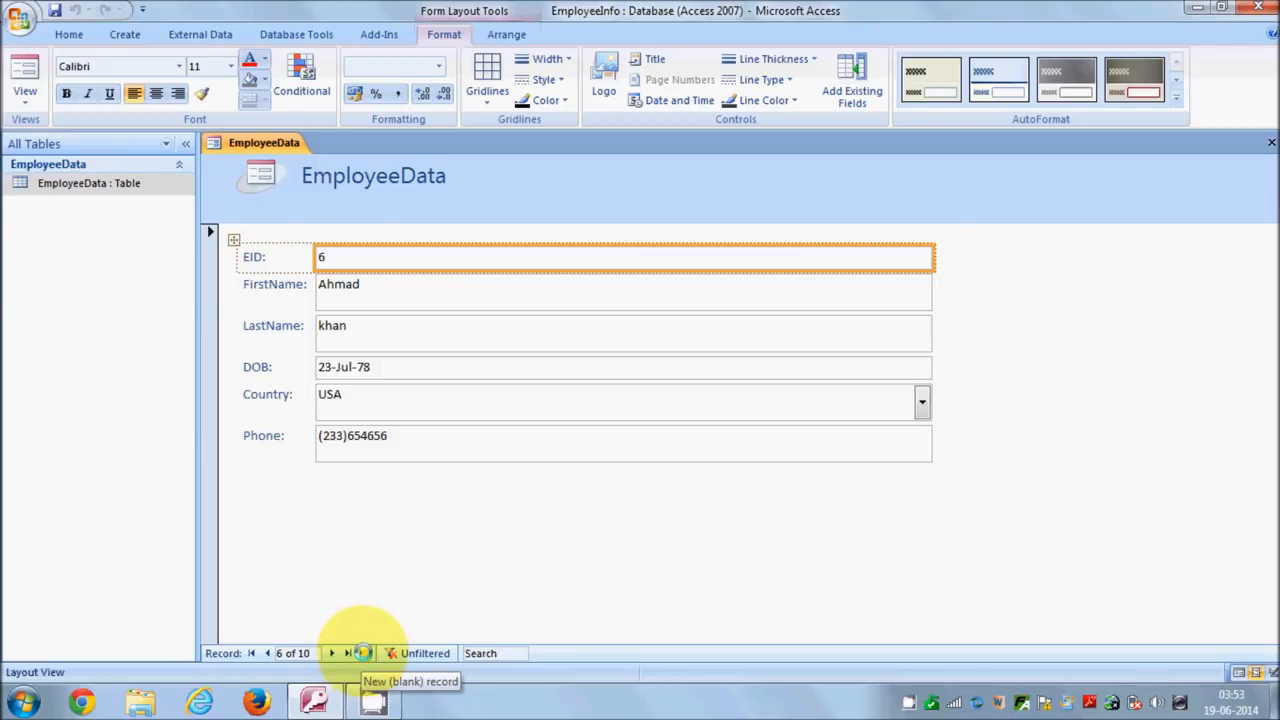
Start blank new record 11 and switch the EmployeeData form to Form View.
click(361, 653)
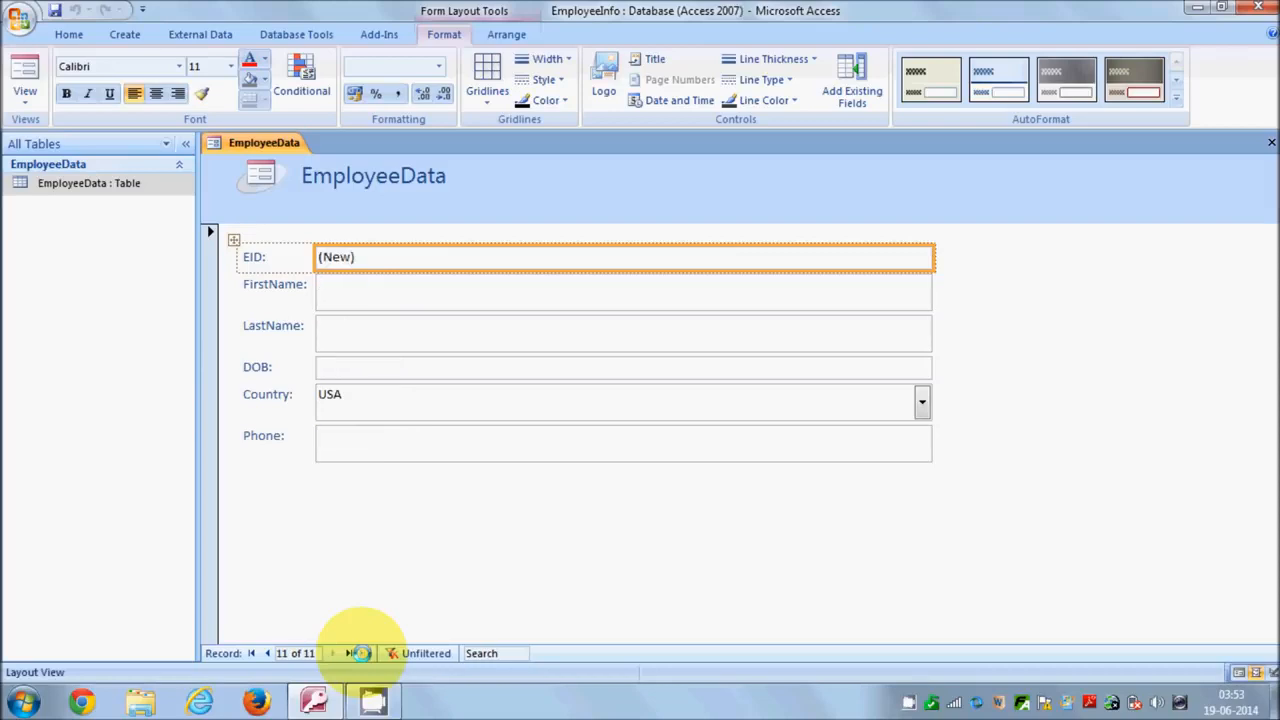
click(343, 288)
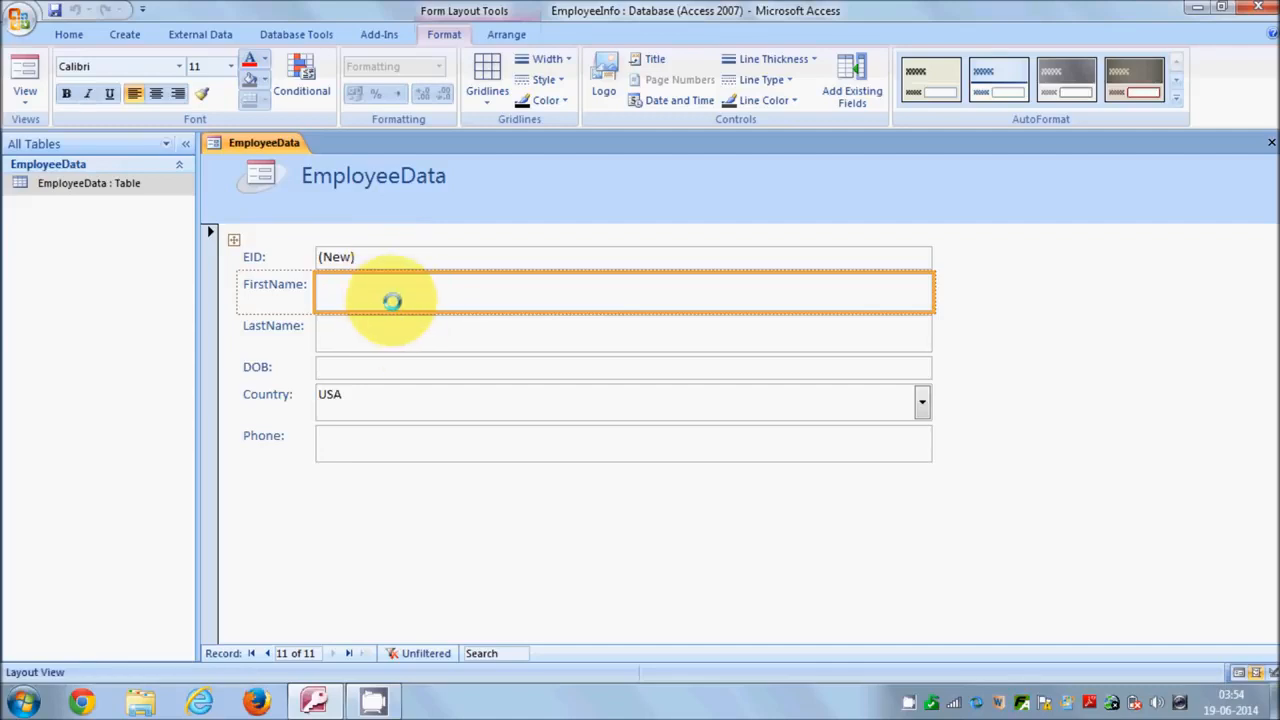
click(25, 78)
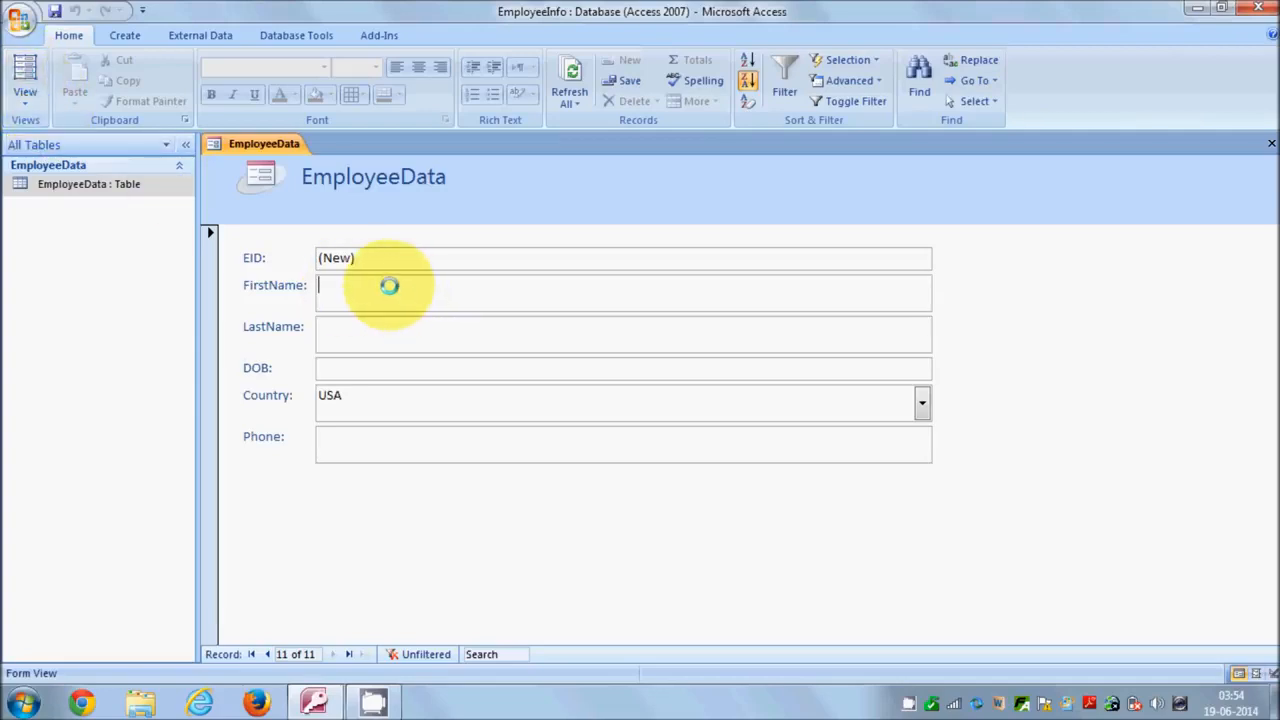
click(25, 95)
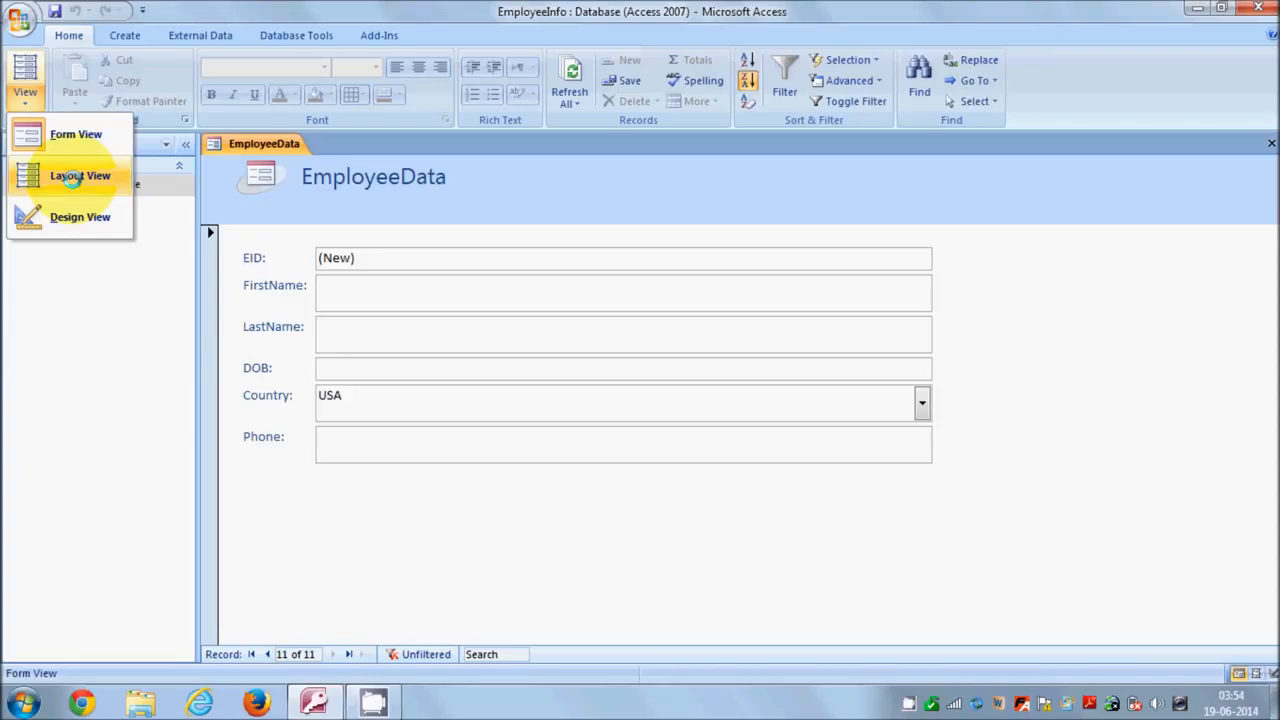
click(64, 136)
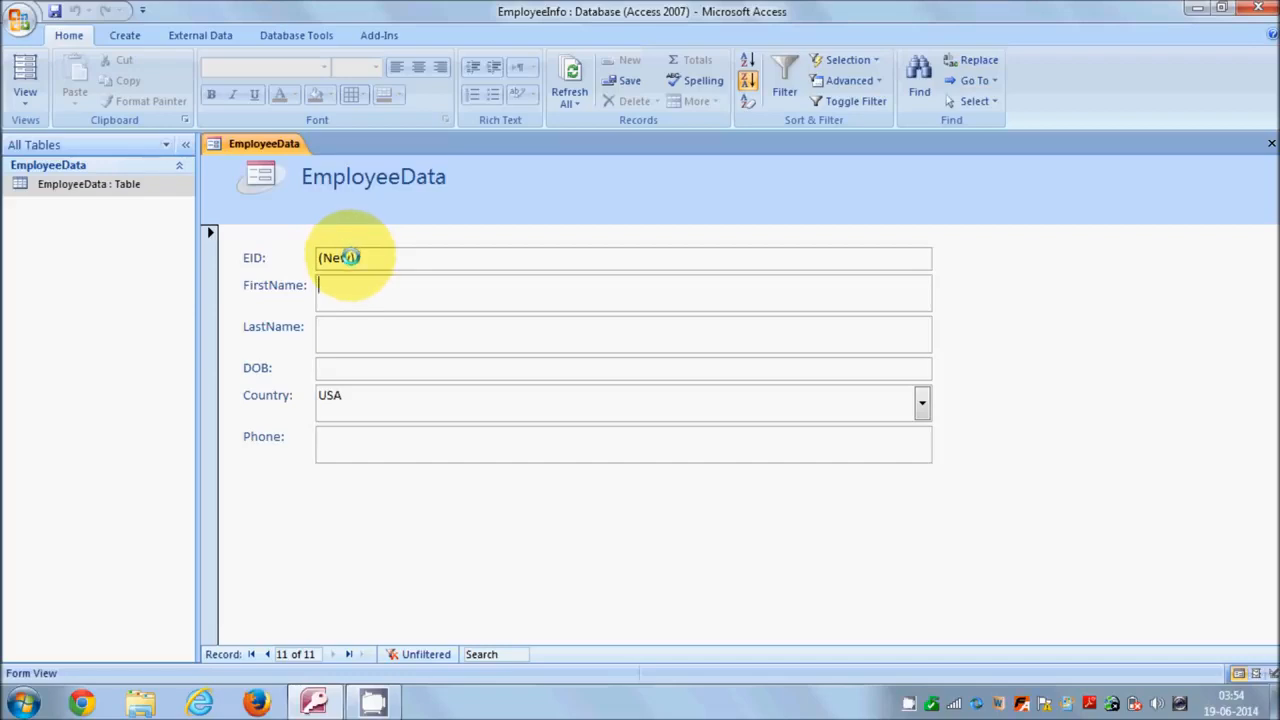
Enter record 11's names, DOB 31-Mar-98, country GERMANY and the phone number.
text(Mark)
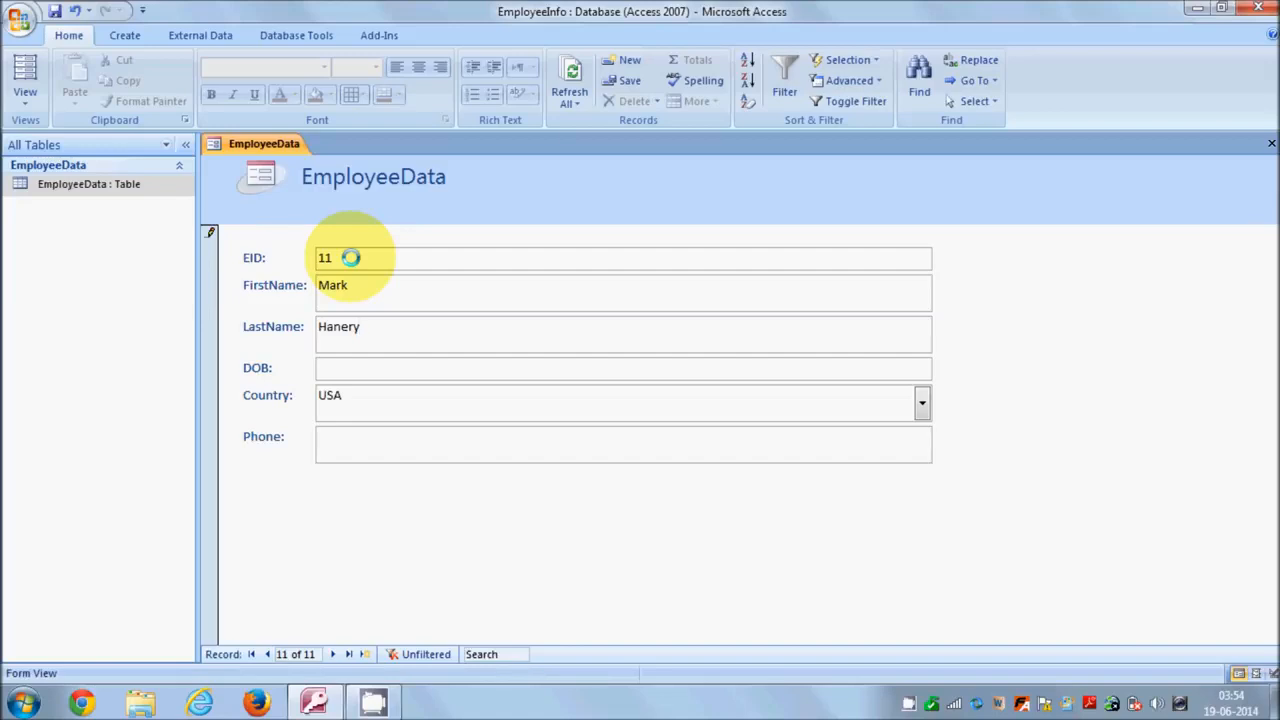
key(Tab)
text(31-)
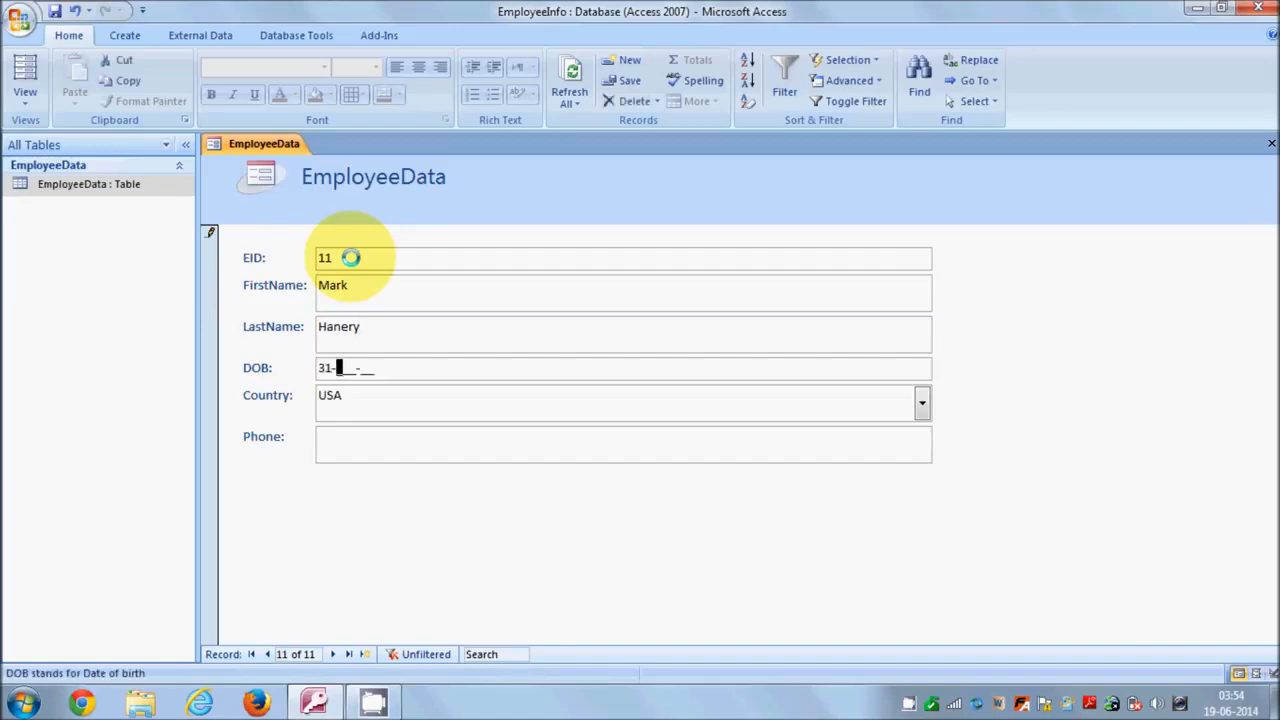
text(Mar-98)
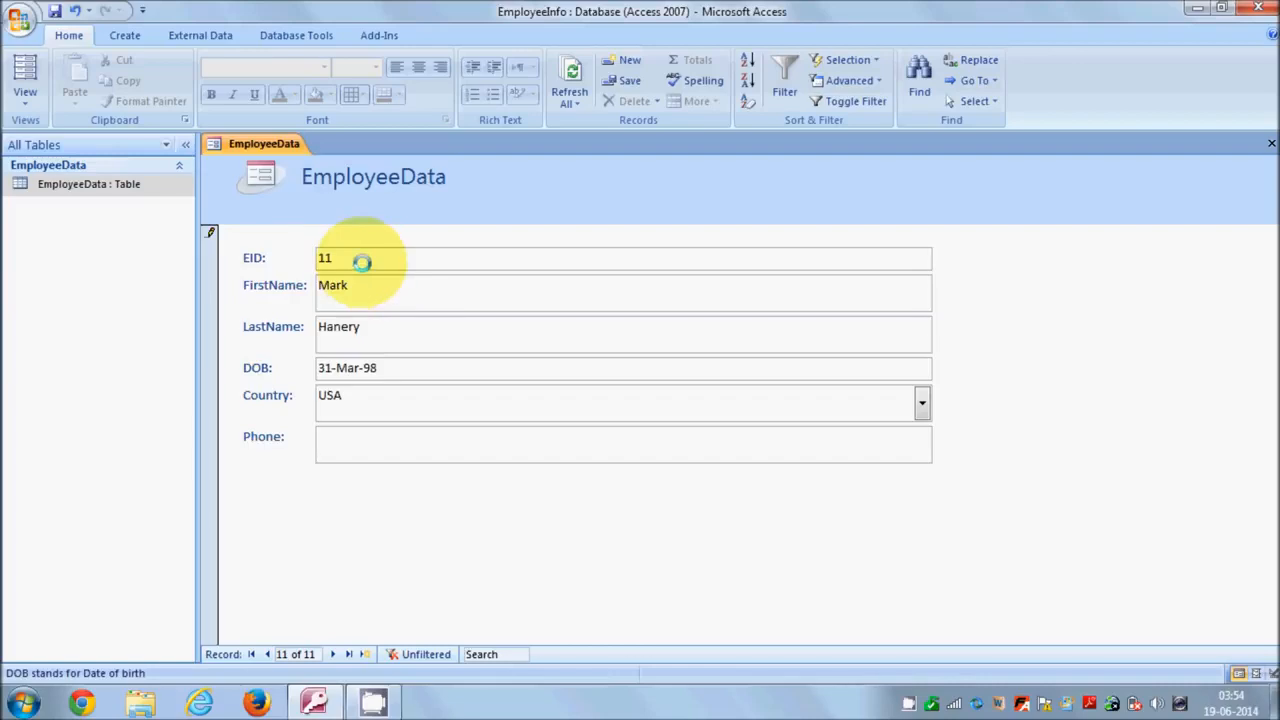
click(920, 403)
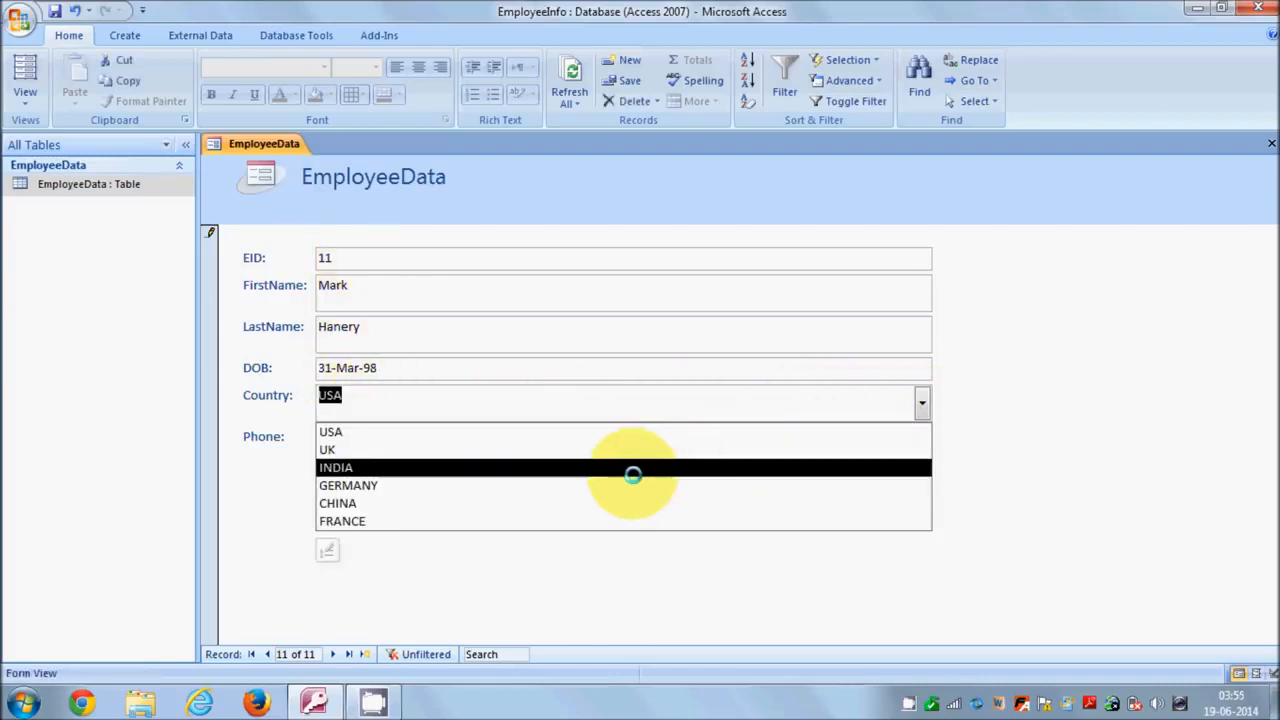
click(630, 485)
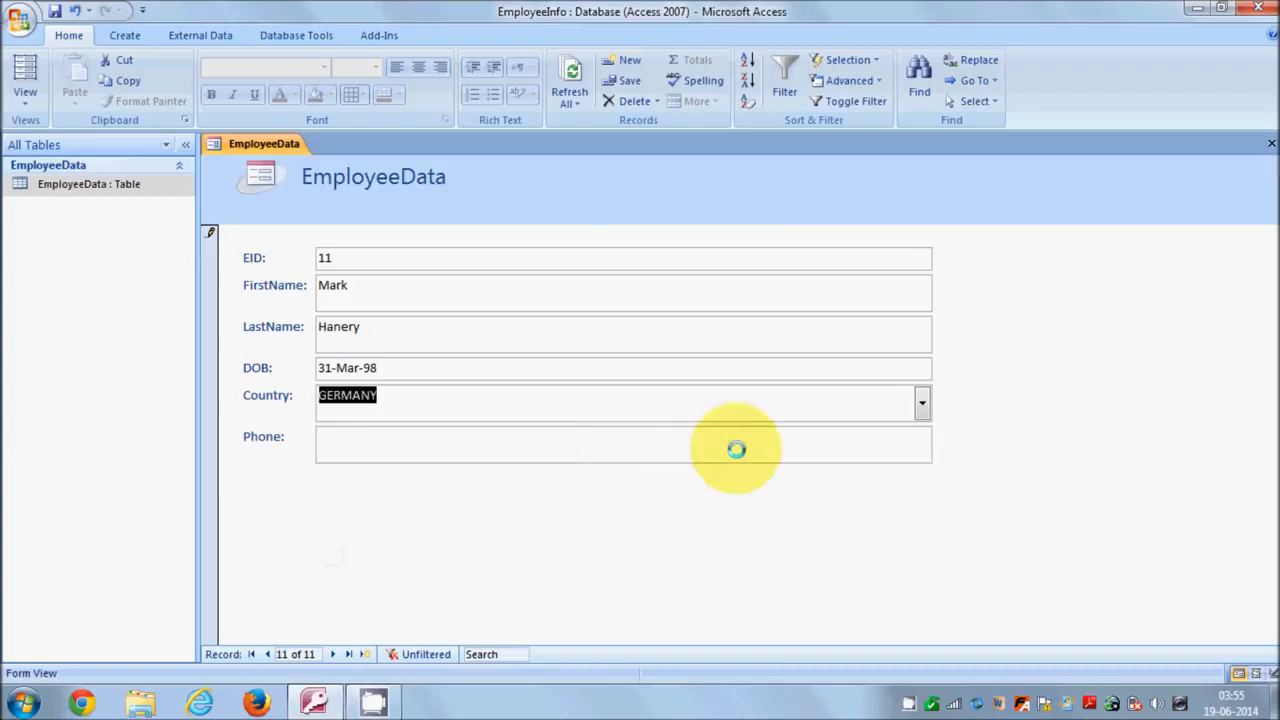
click(525, 450)
click(318, 437)
text(123)45)
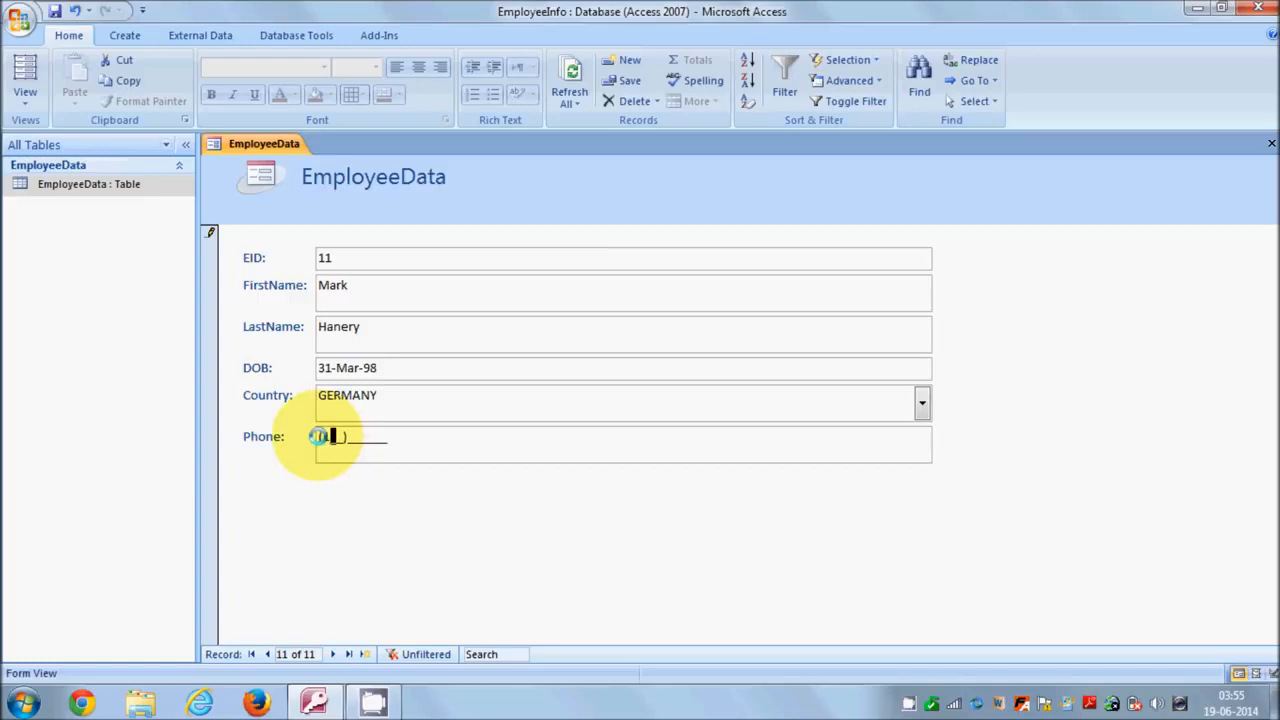
text(444)
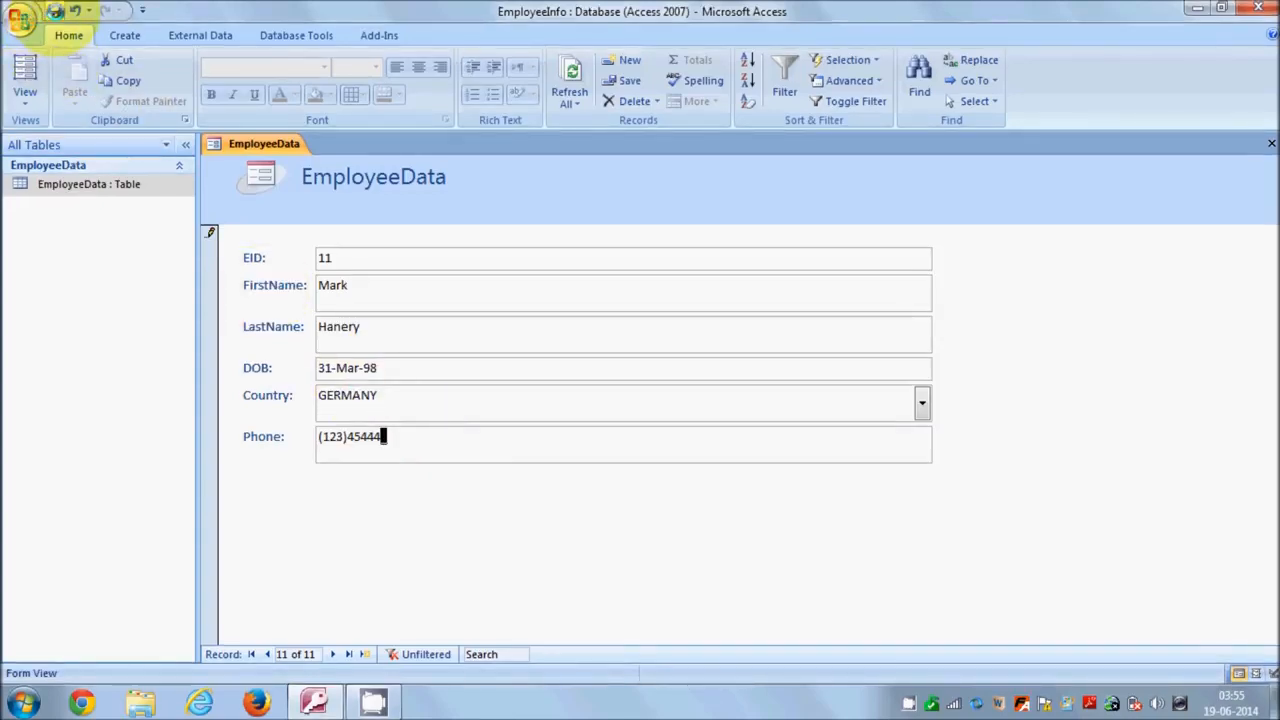
Save the form as 'EmployeeData Form', dismissing the phone input-mask warning.
click(55, 11)
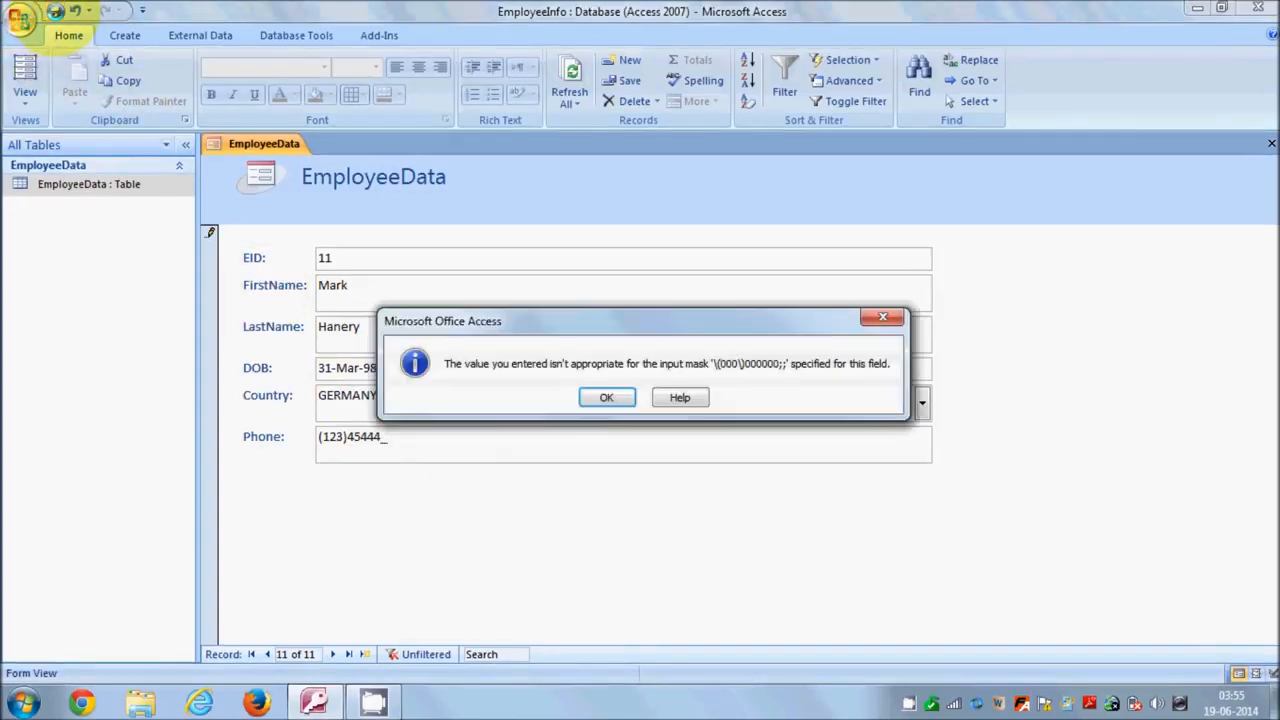
click(588, 397)
click(655, 279)
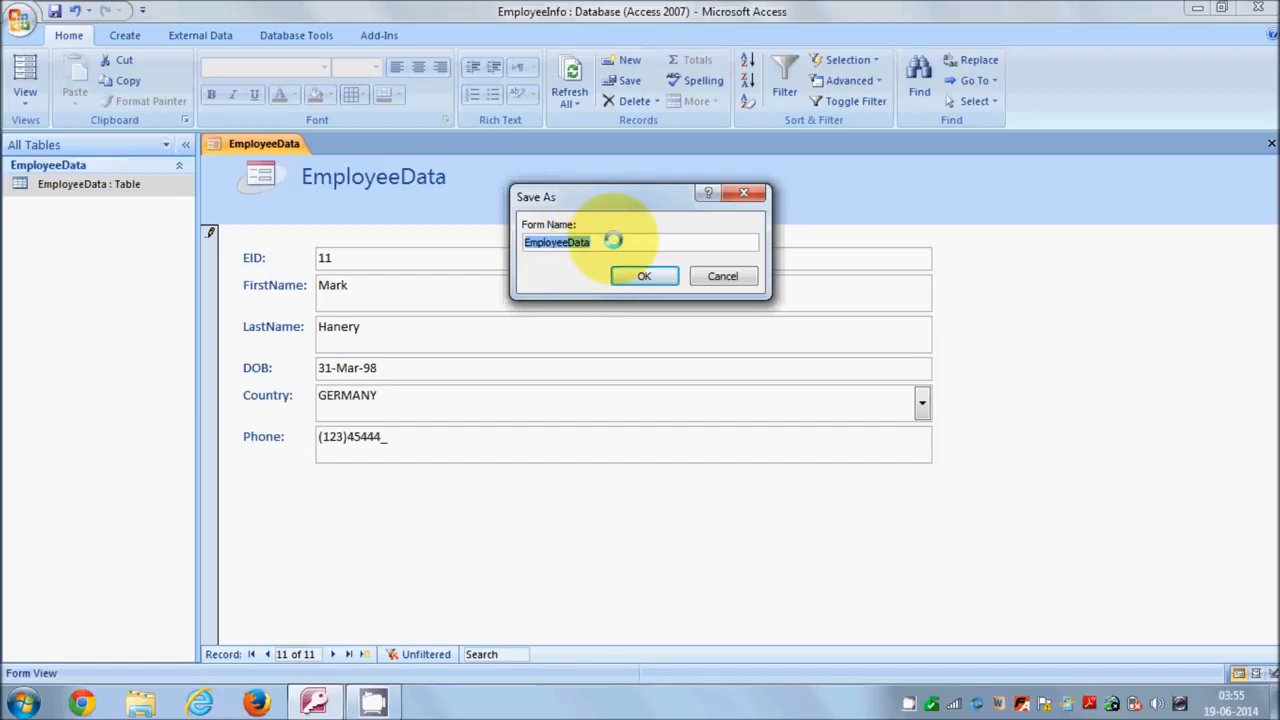
click(603, 241)
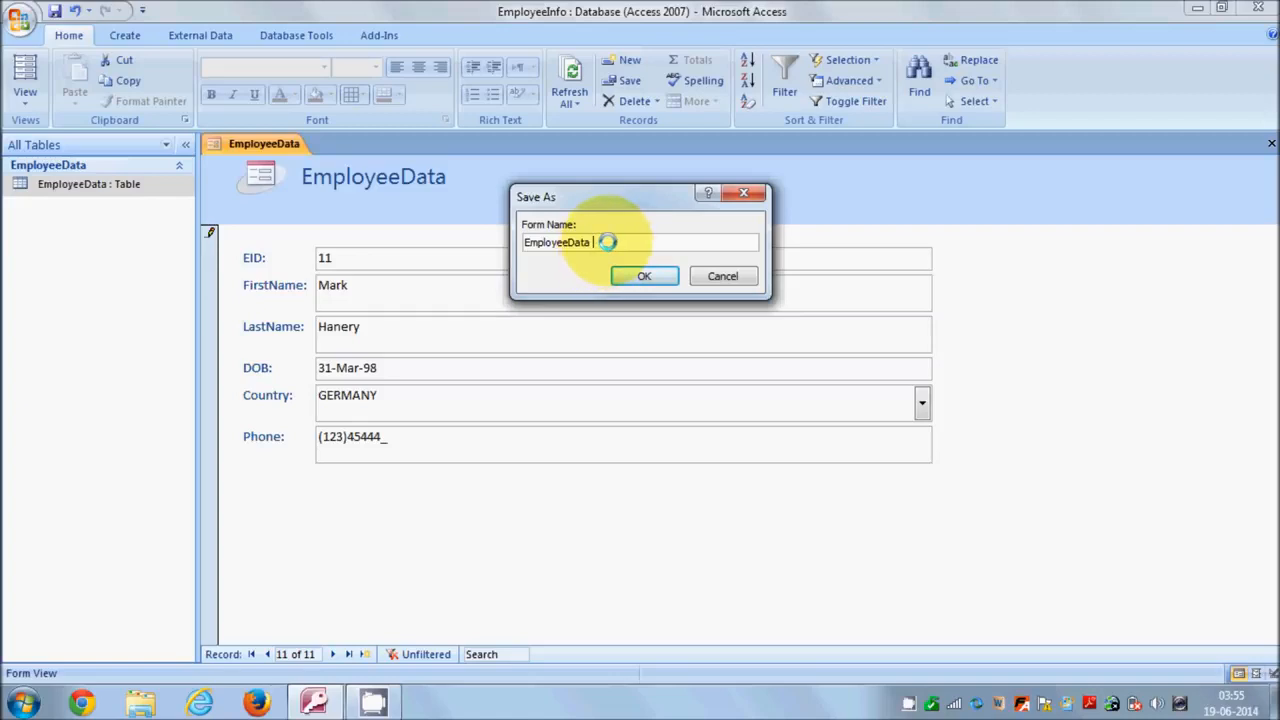
text(Form)
click(645, 274)
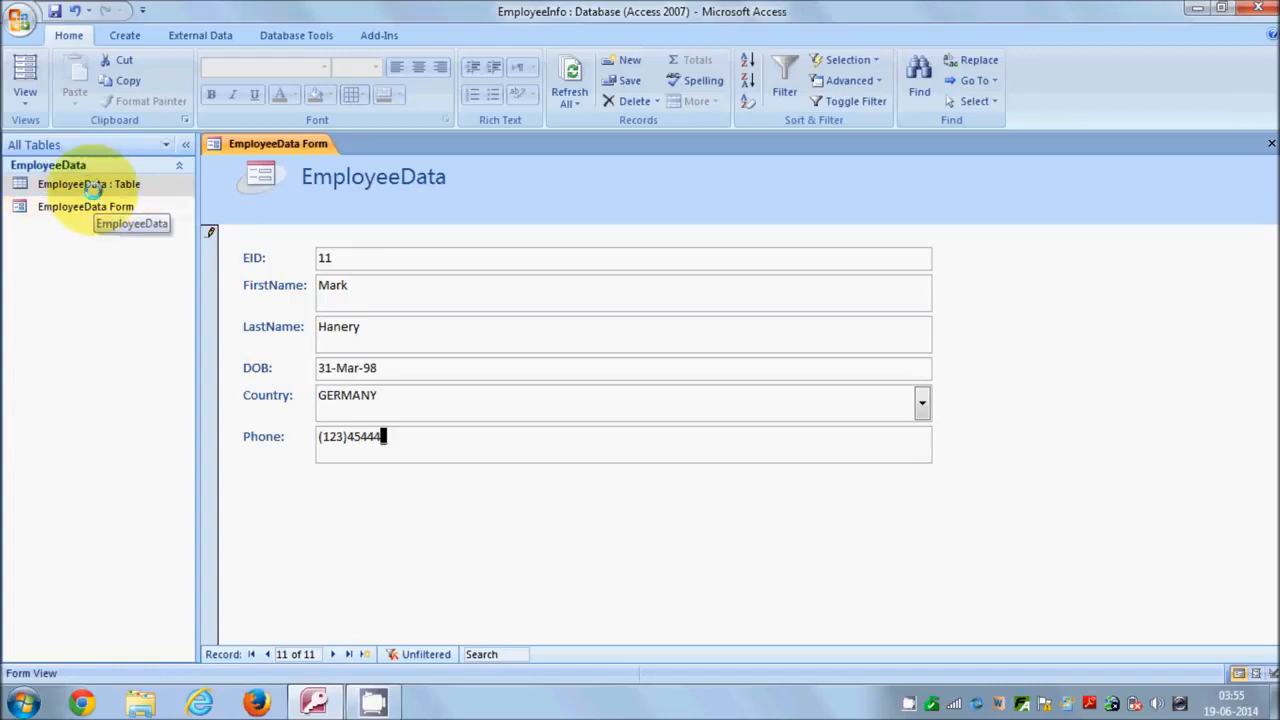
Close the form, discarding the incomplete record with the too-short phone number.
click(92, 185)
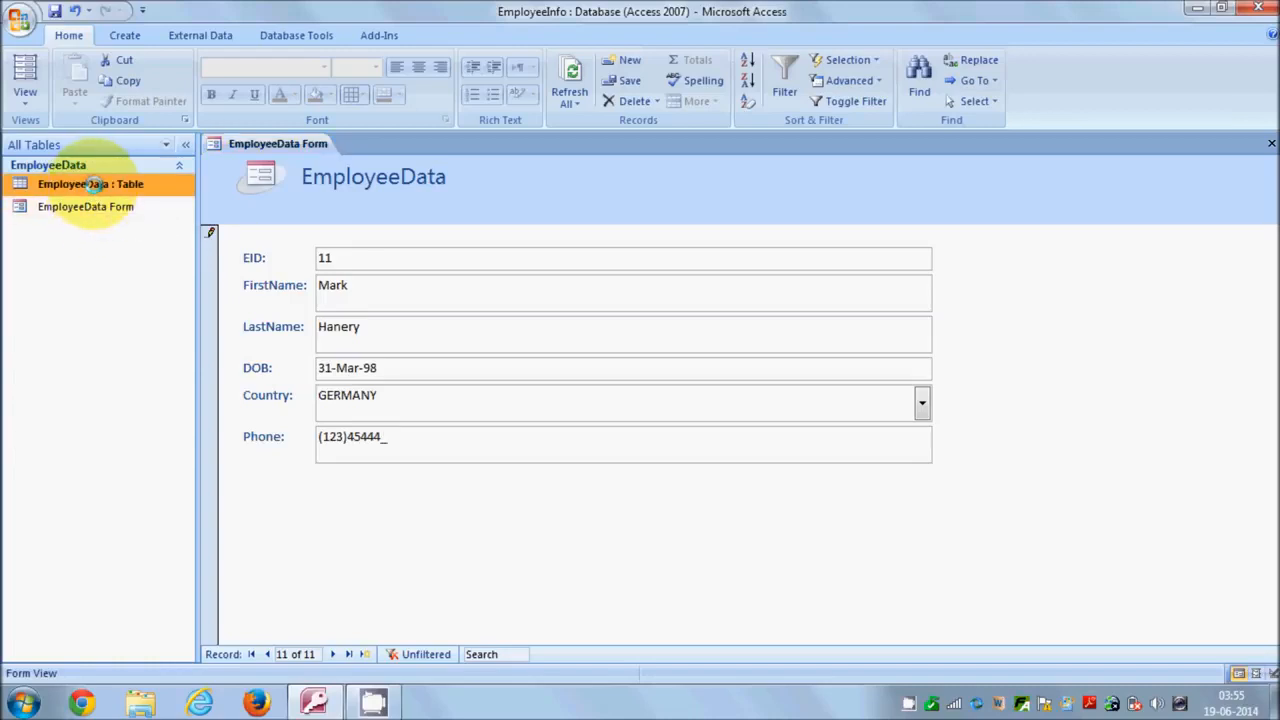
click(1269, 143)
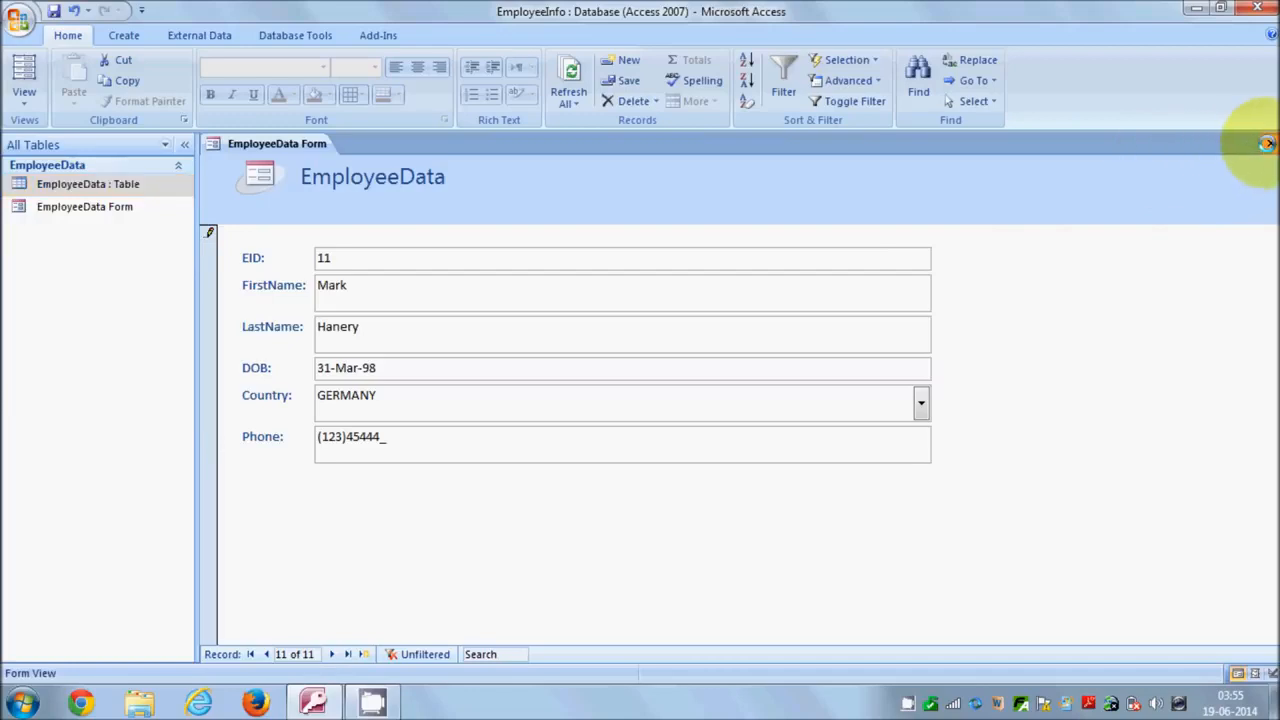
click(608, 395)
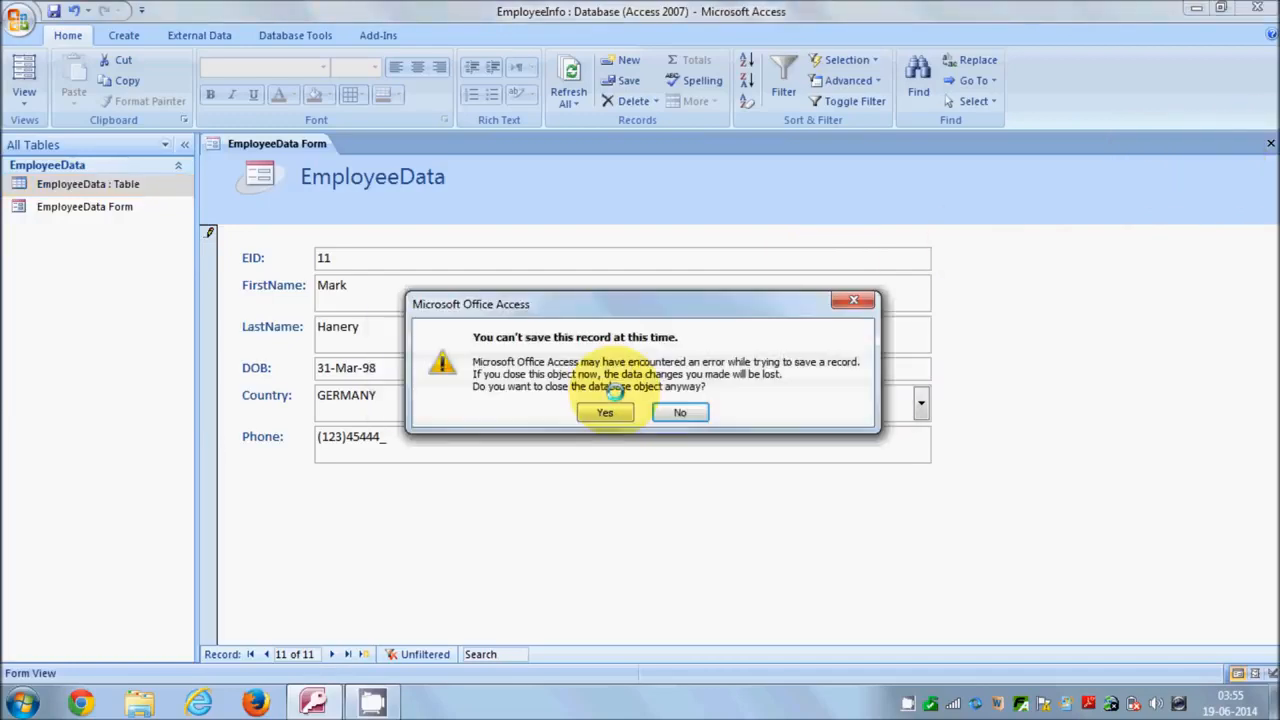
click(606, 411)
click(135, 190)
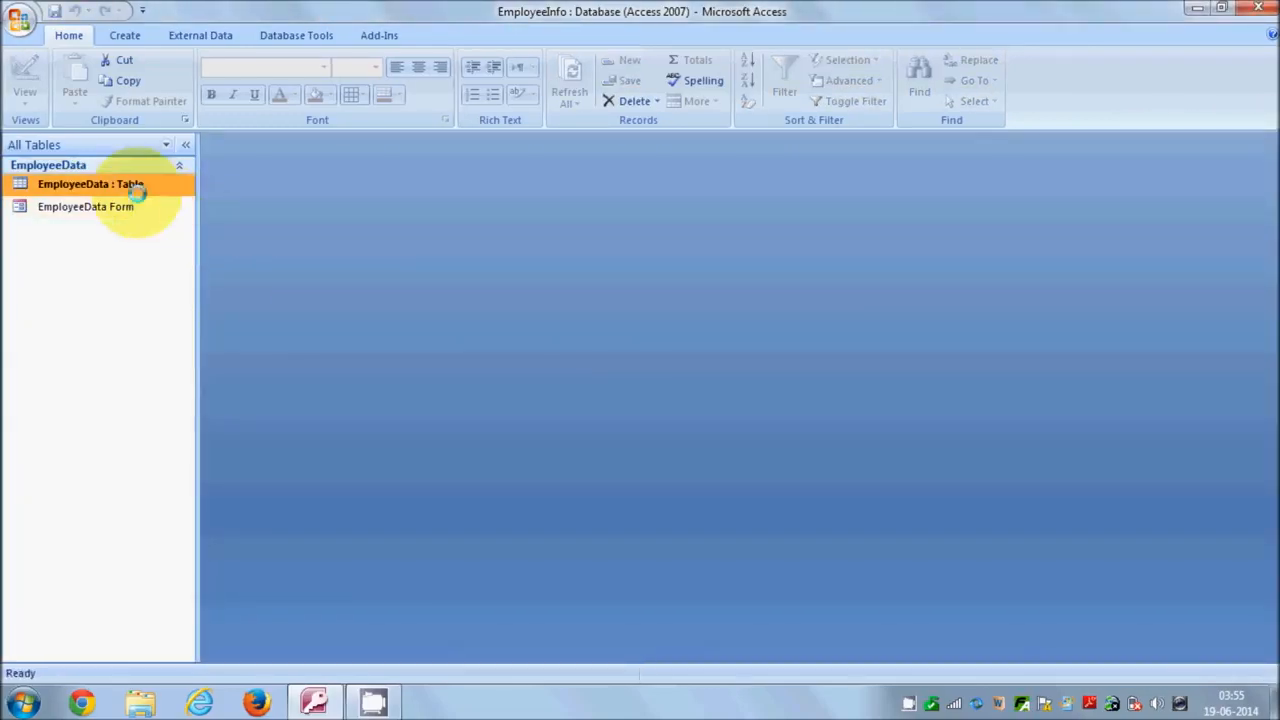
Open the EmployeeData table datasheet and go to the blank new-record row.
right_click(128, 188)
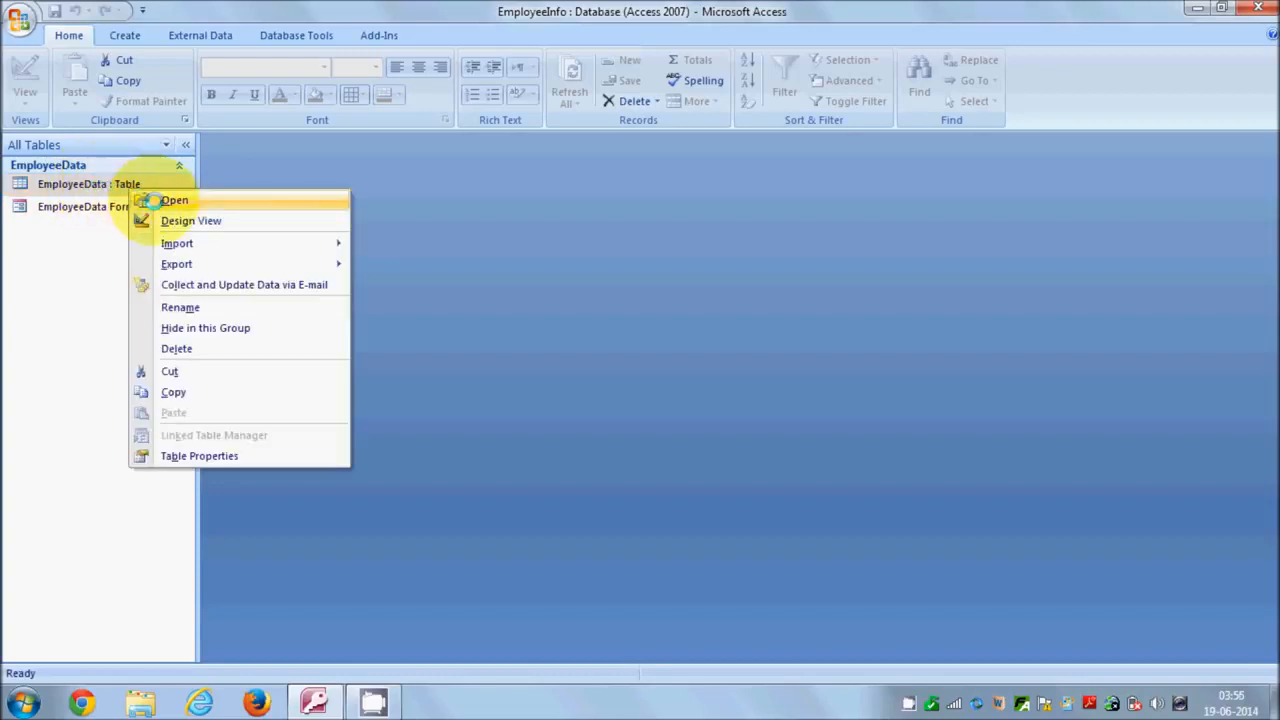
click(165, 201)
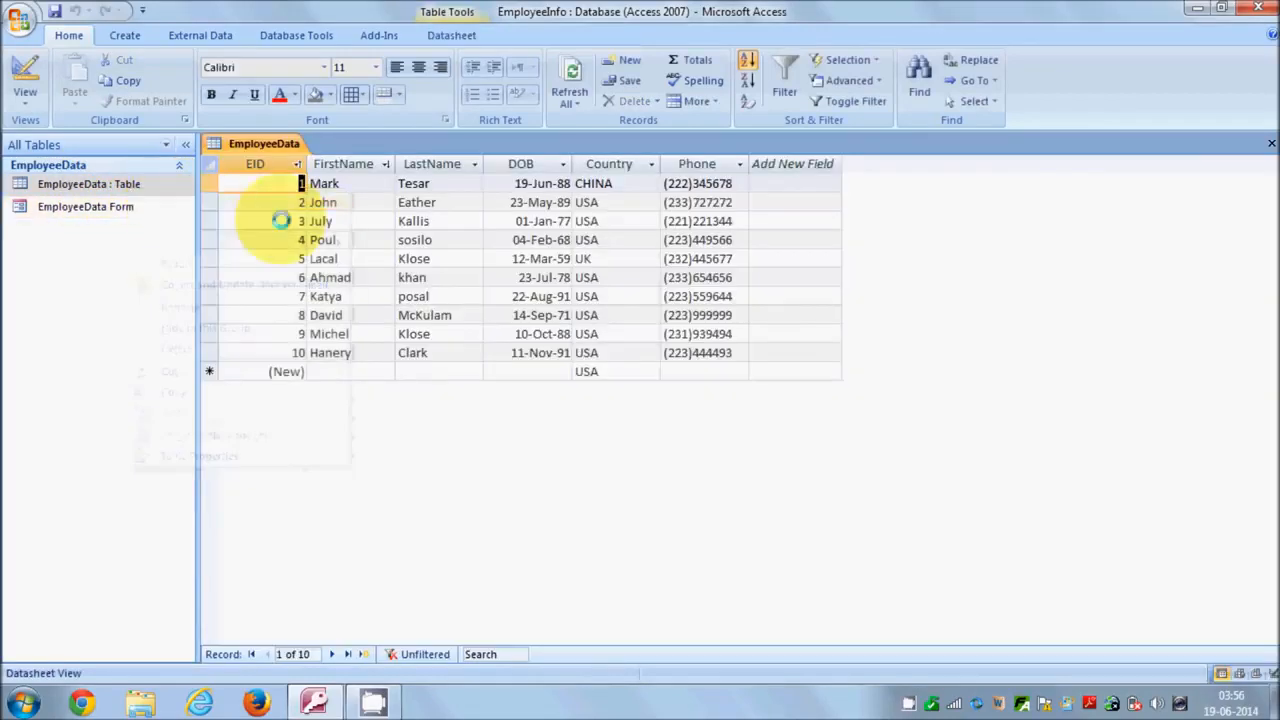
click(322, 369)
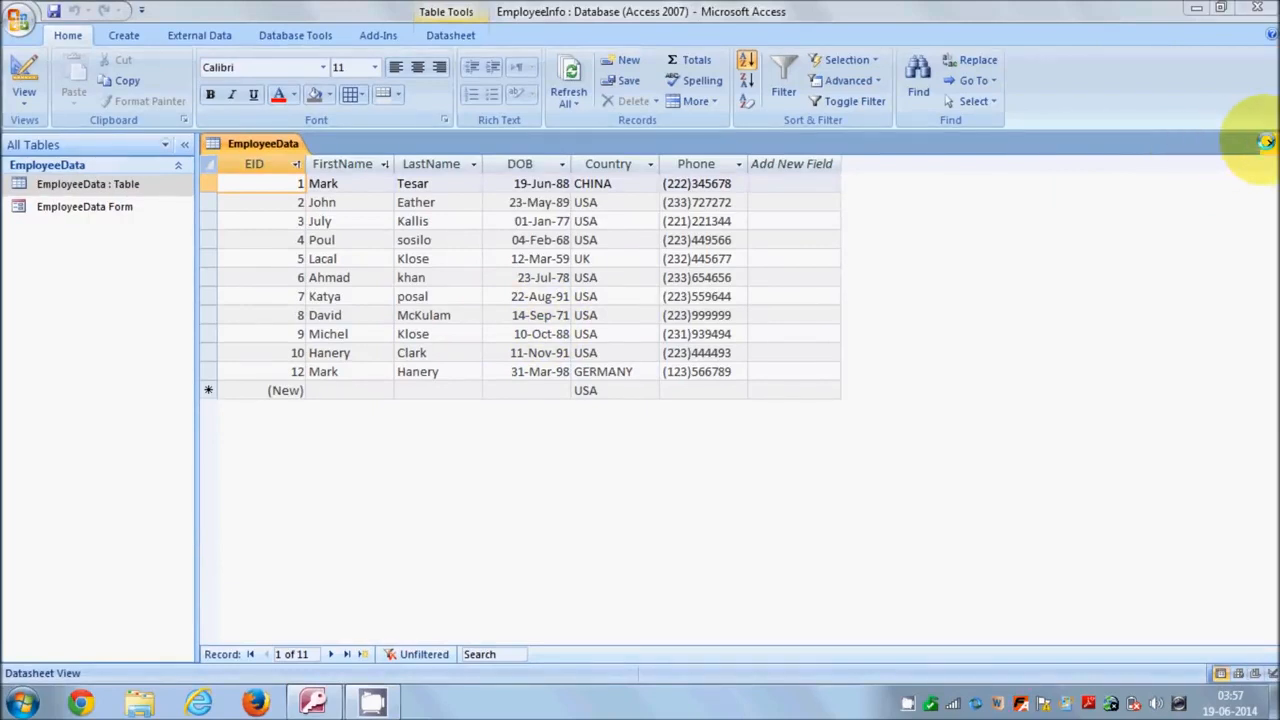
Close the table, open EmployeeData Form and start a new blank record.
click(1266, 142)
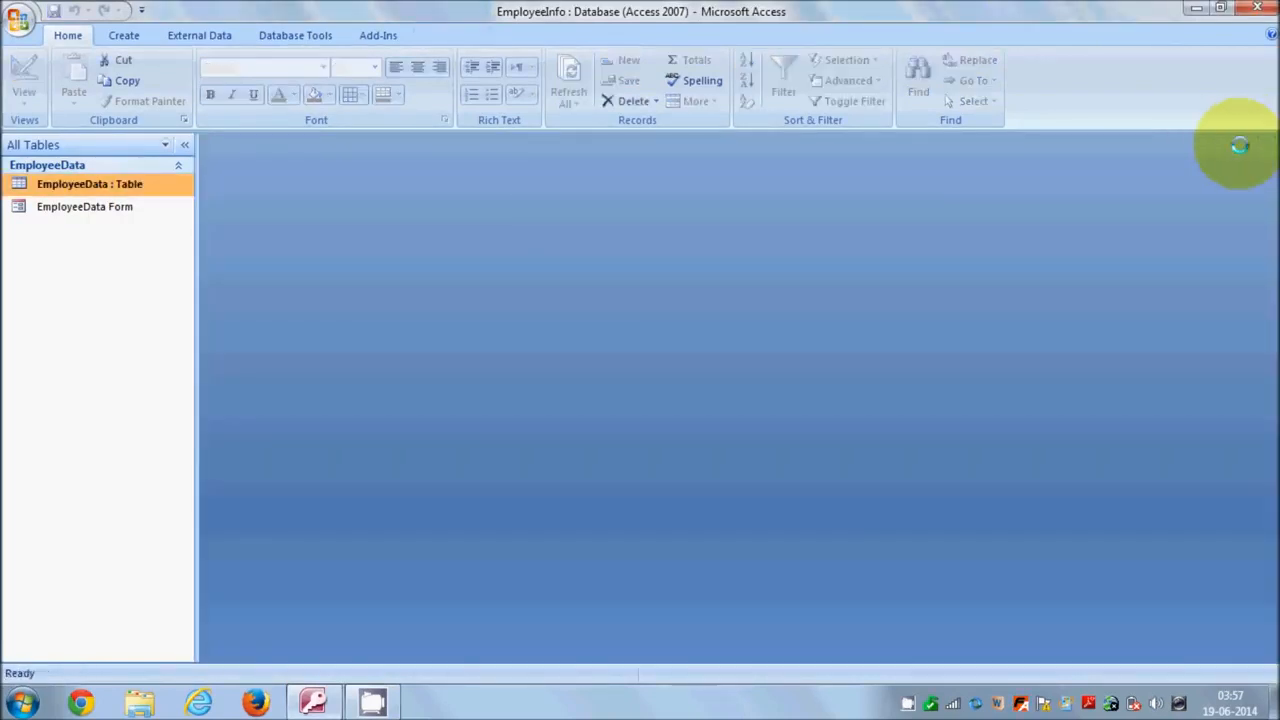
click(113, 207)
right_click(113, 207)
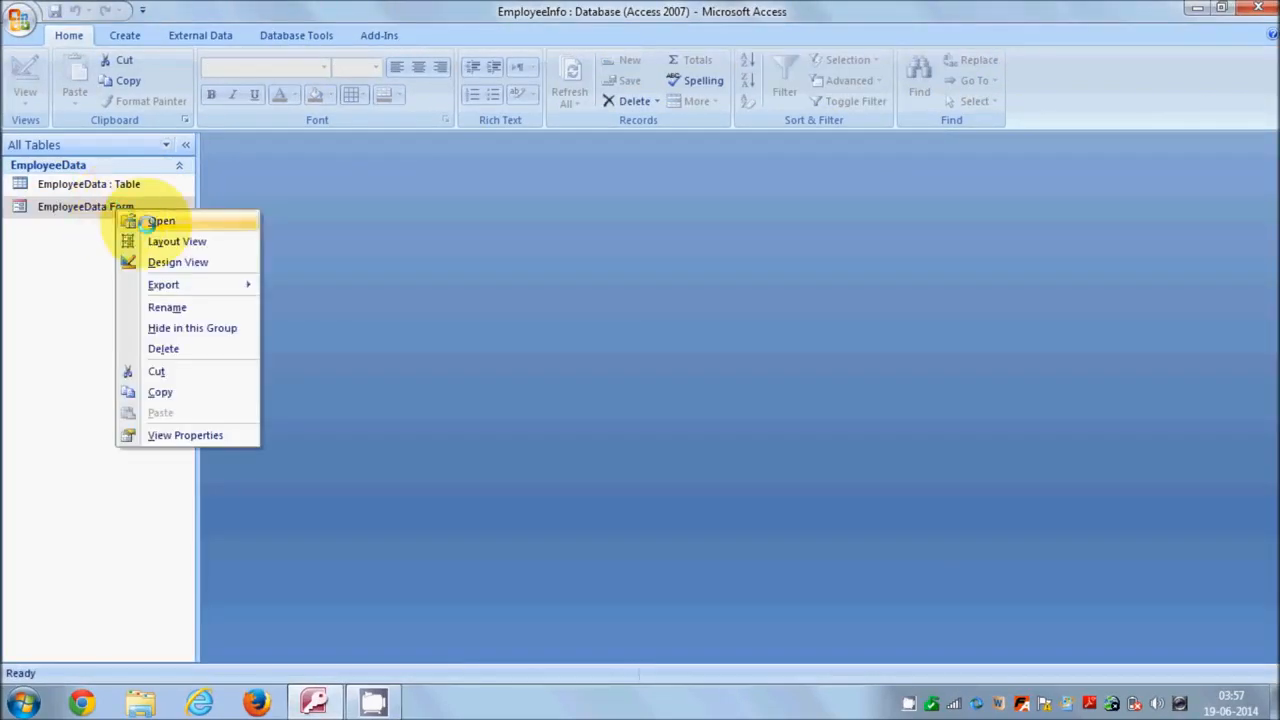
click(152, 220)
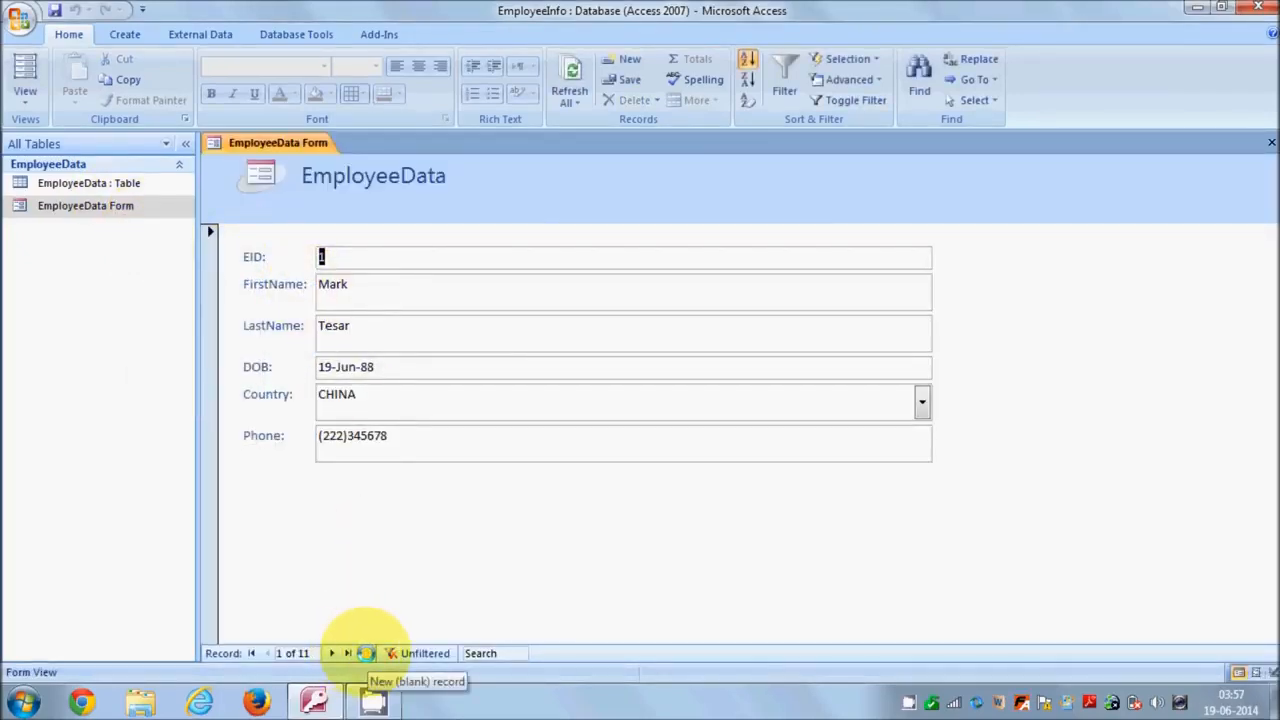
click(366, 653)
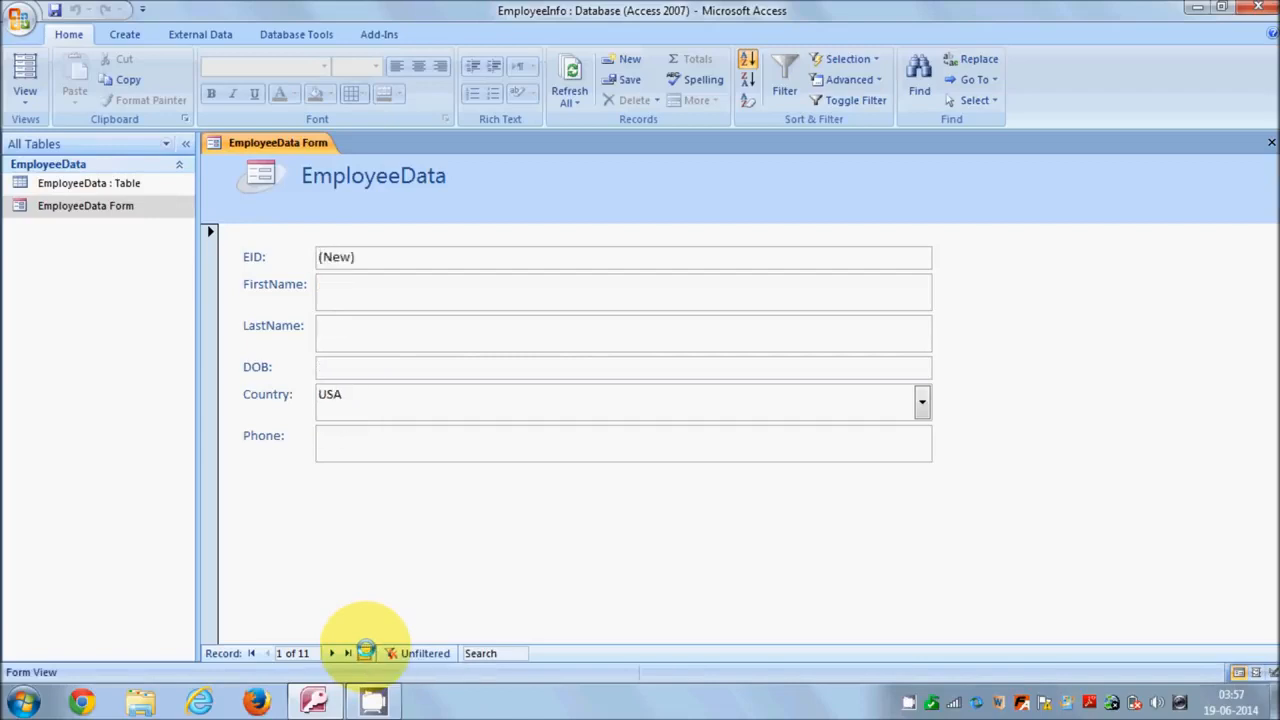
Enter the employee's first name, DOB 21-Apr-67, country CHINA and a phone number, then save.
click(372, 288)
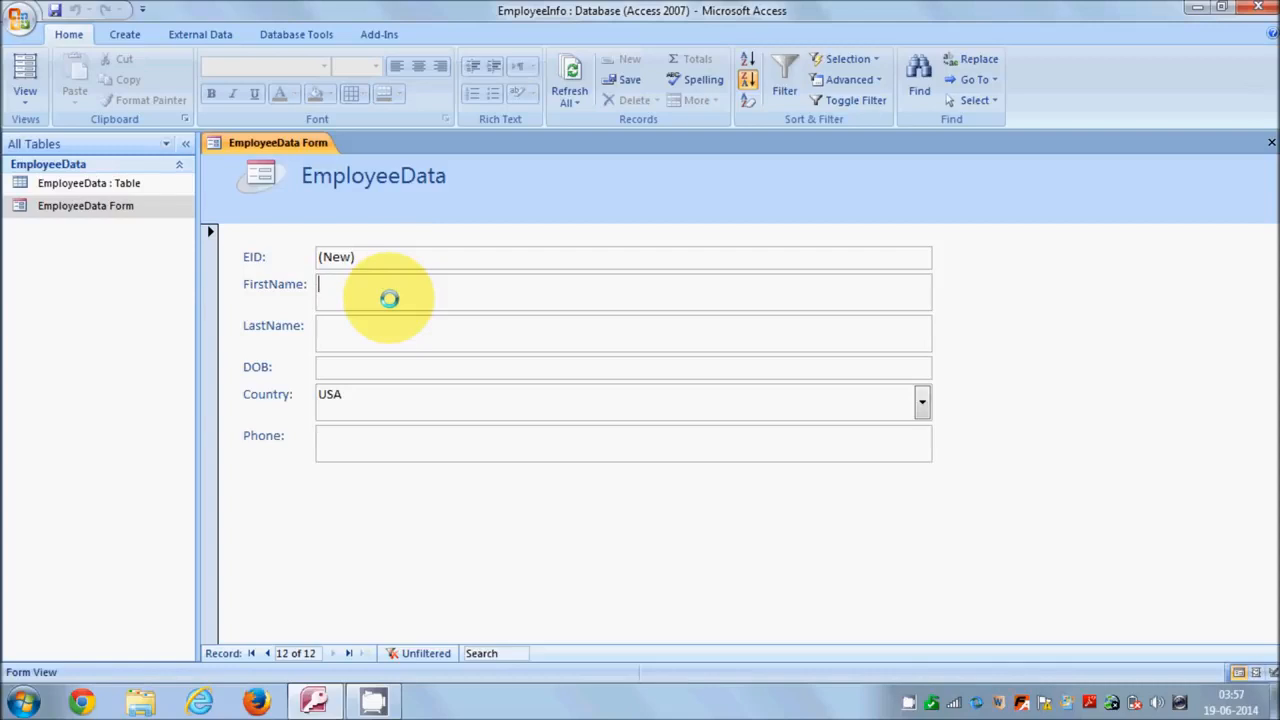
text(Jasinn)
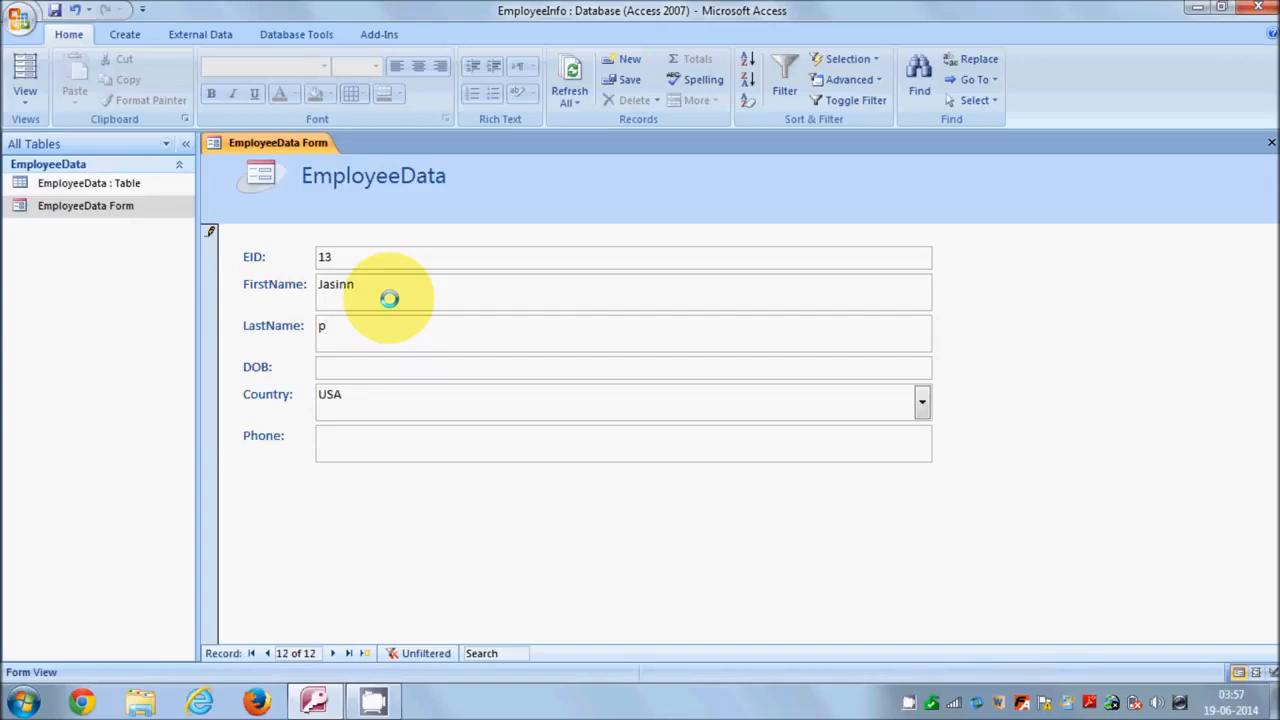
key(Tab)
text(21-Apr-)
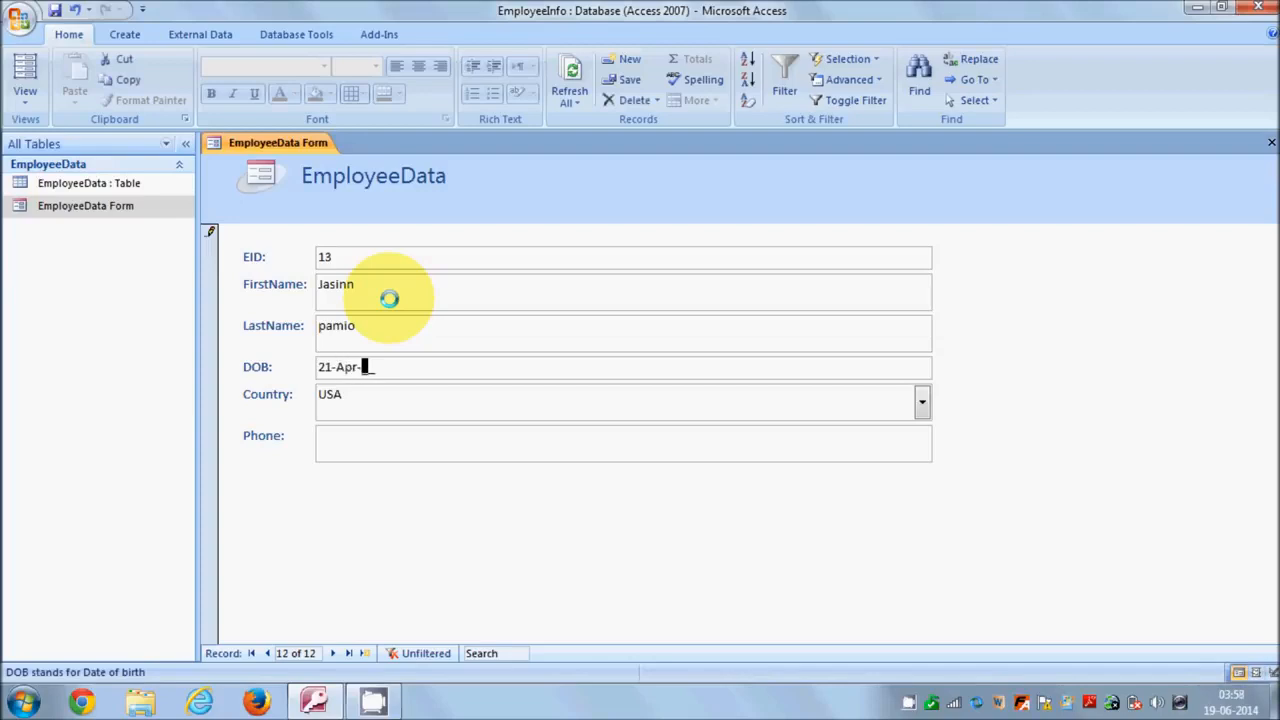
text(67)
key(Tab)
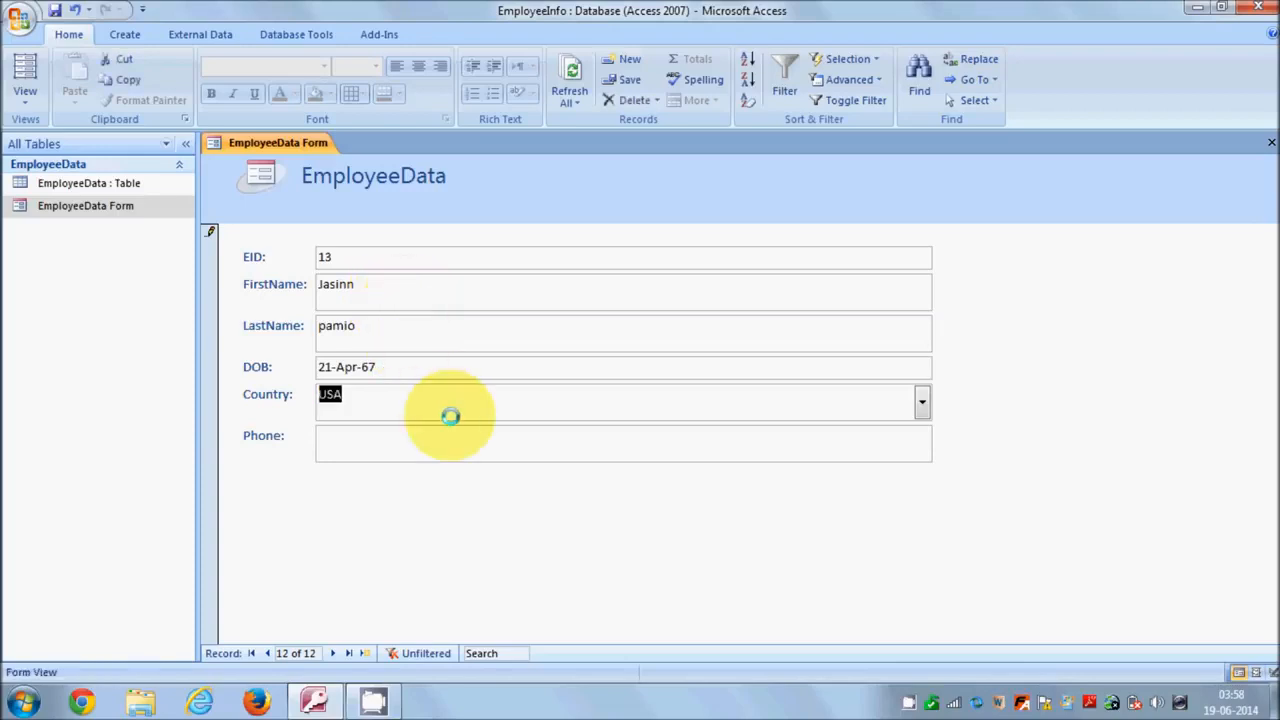
click(616, 412)
click(921, 401)
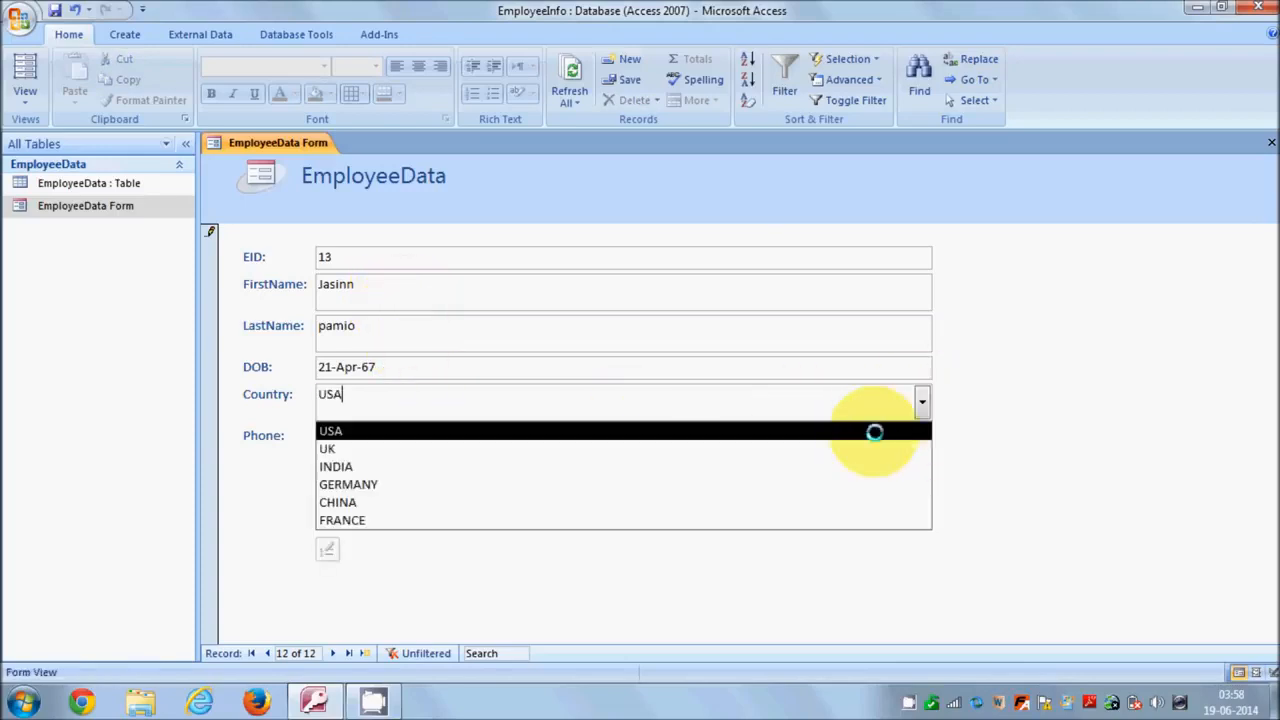
click(576, 497)
click(523, 449)
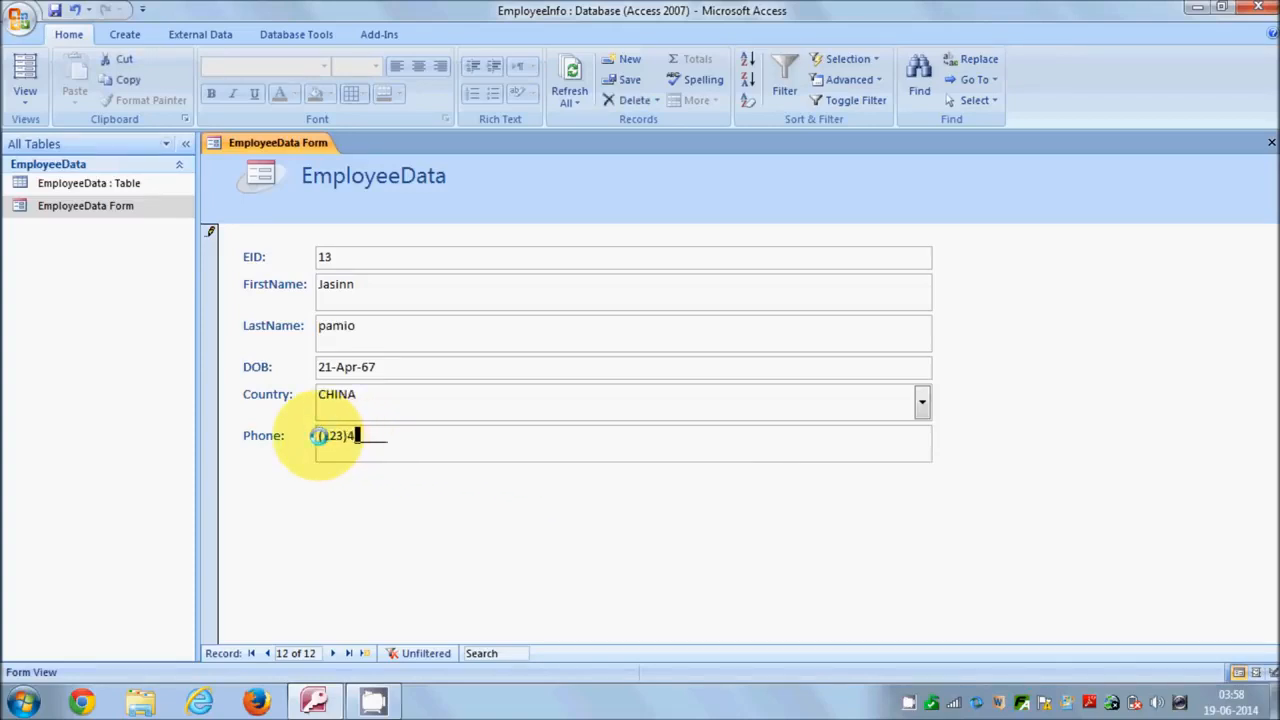
text(778)
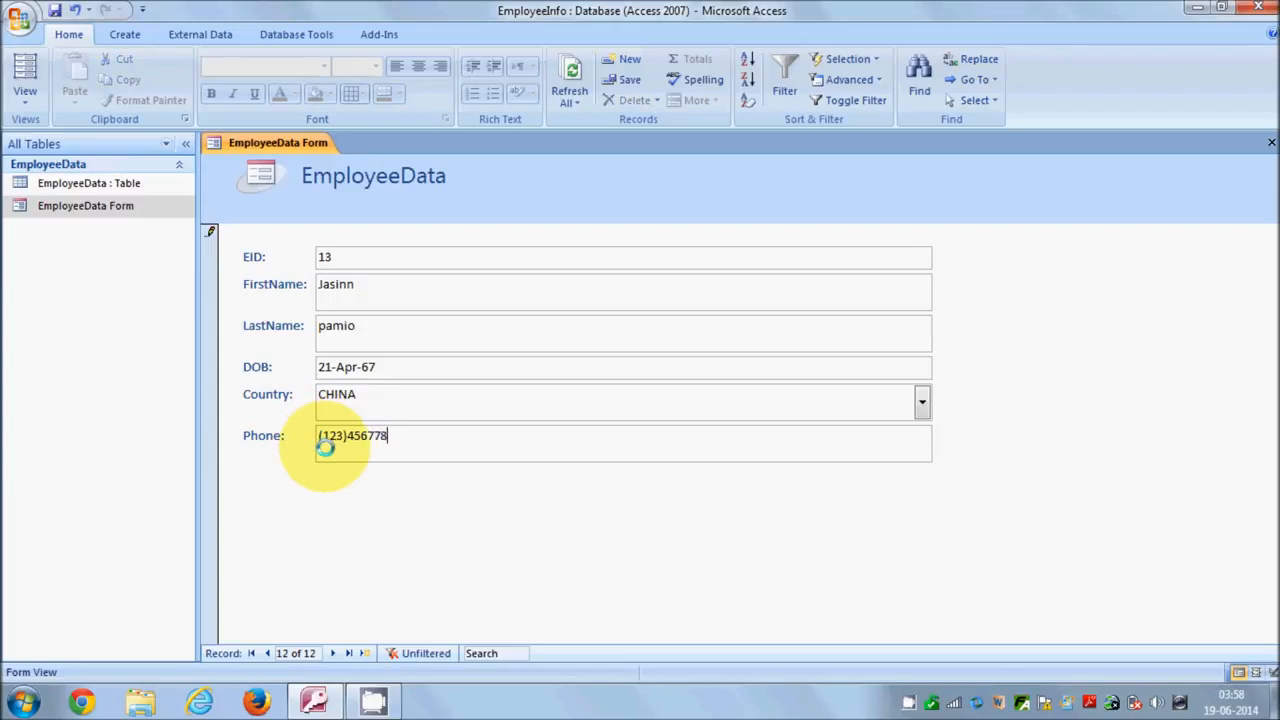
click(55, 10)
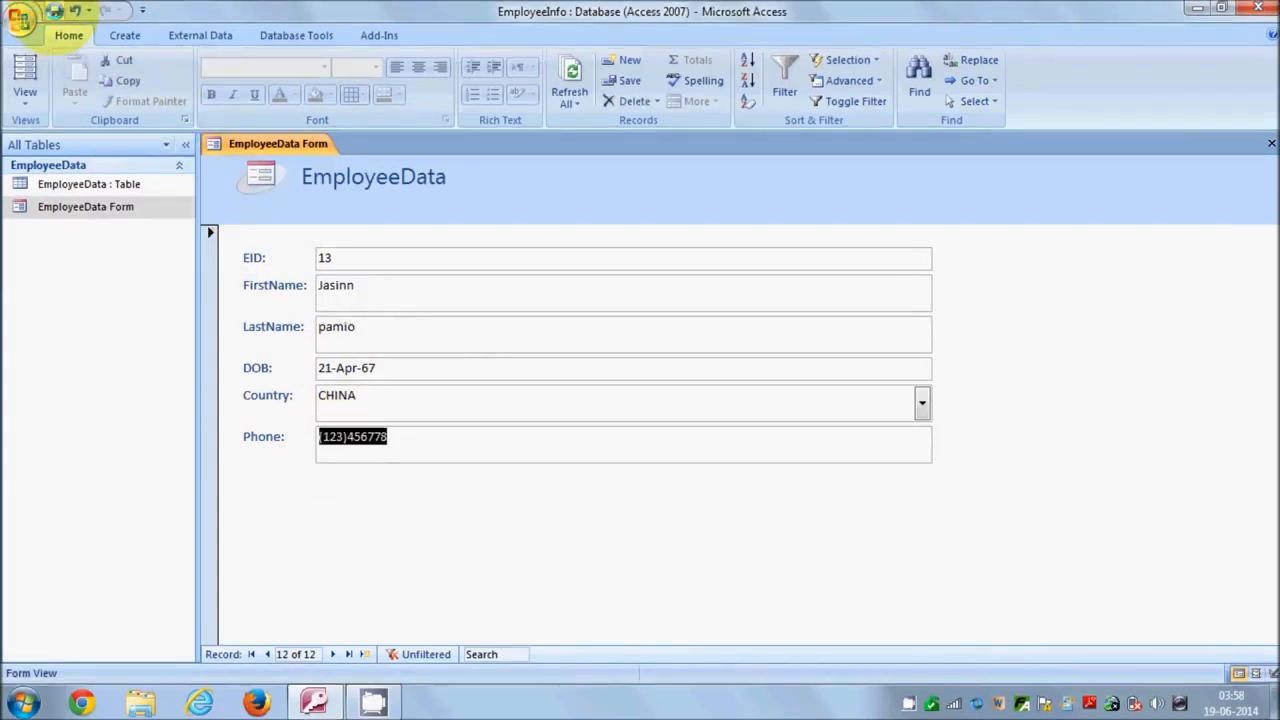
Open the EmployeeData table to confirm the new record 13 from CHINA.
right_click(143, 184)
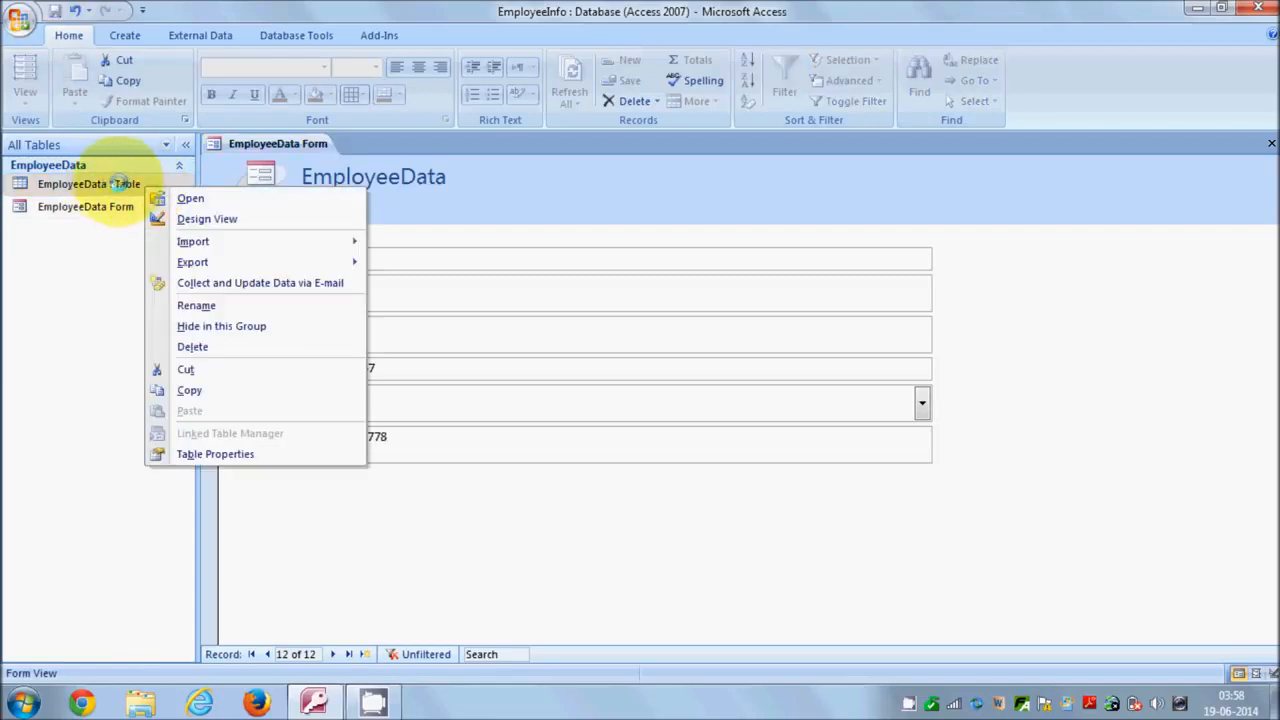
click(184, 198)
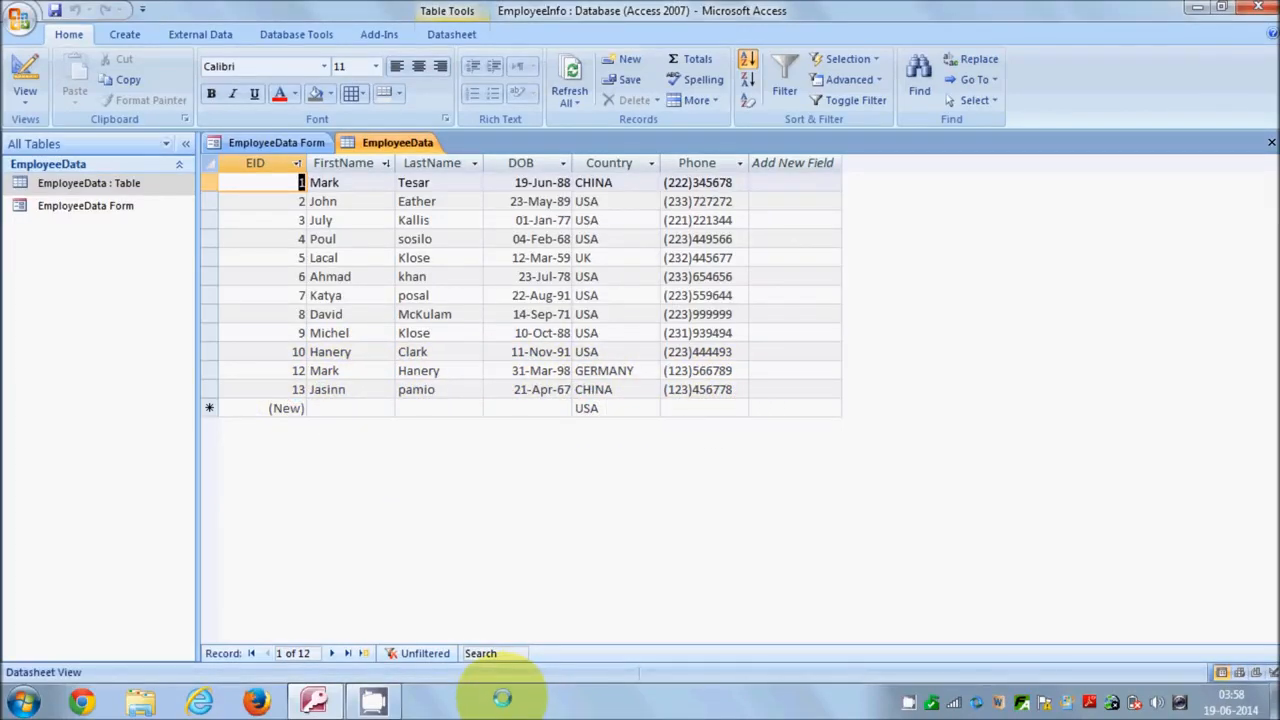
click(112, 205)
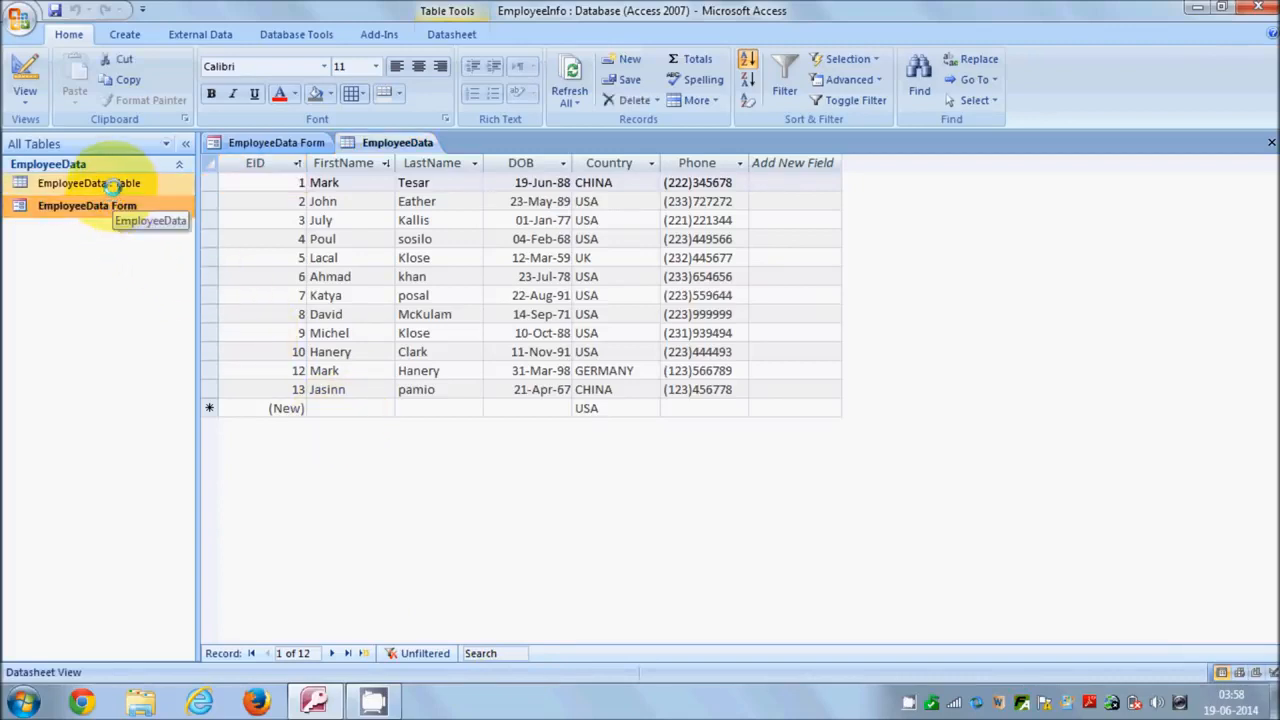
click(111, 188)
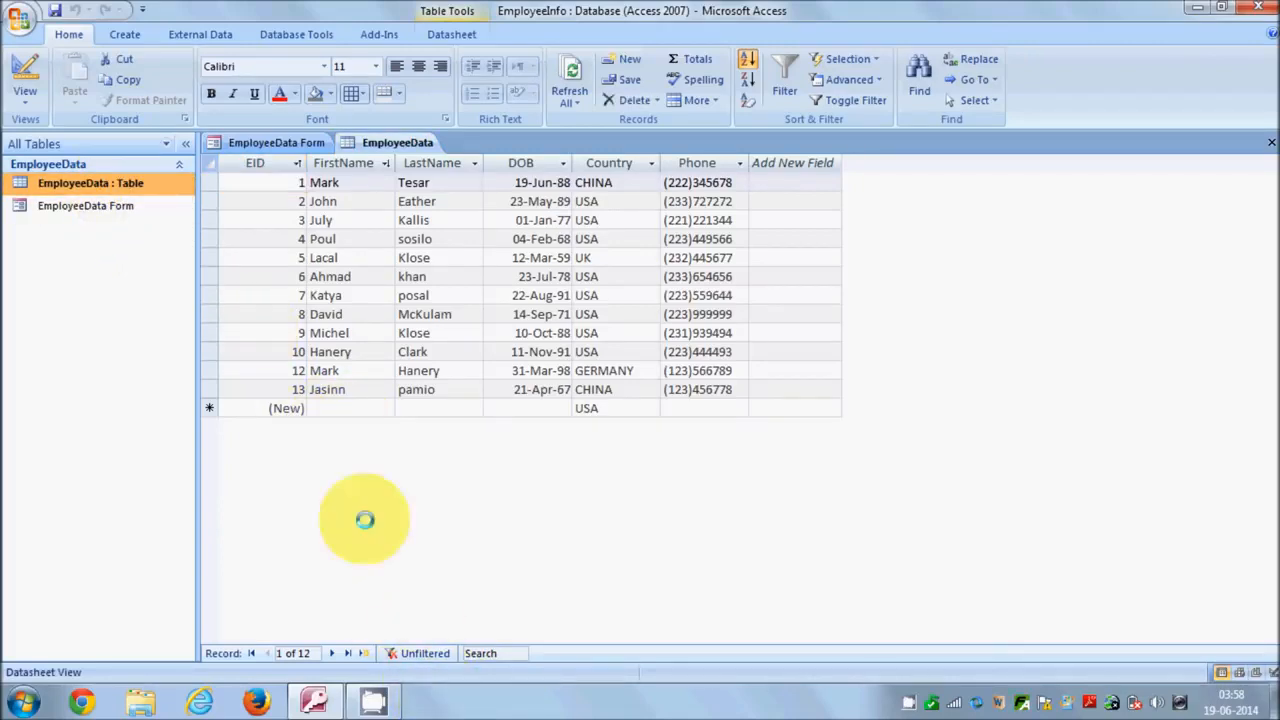
click(127, 203)
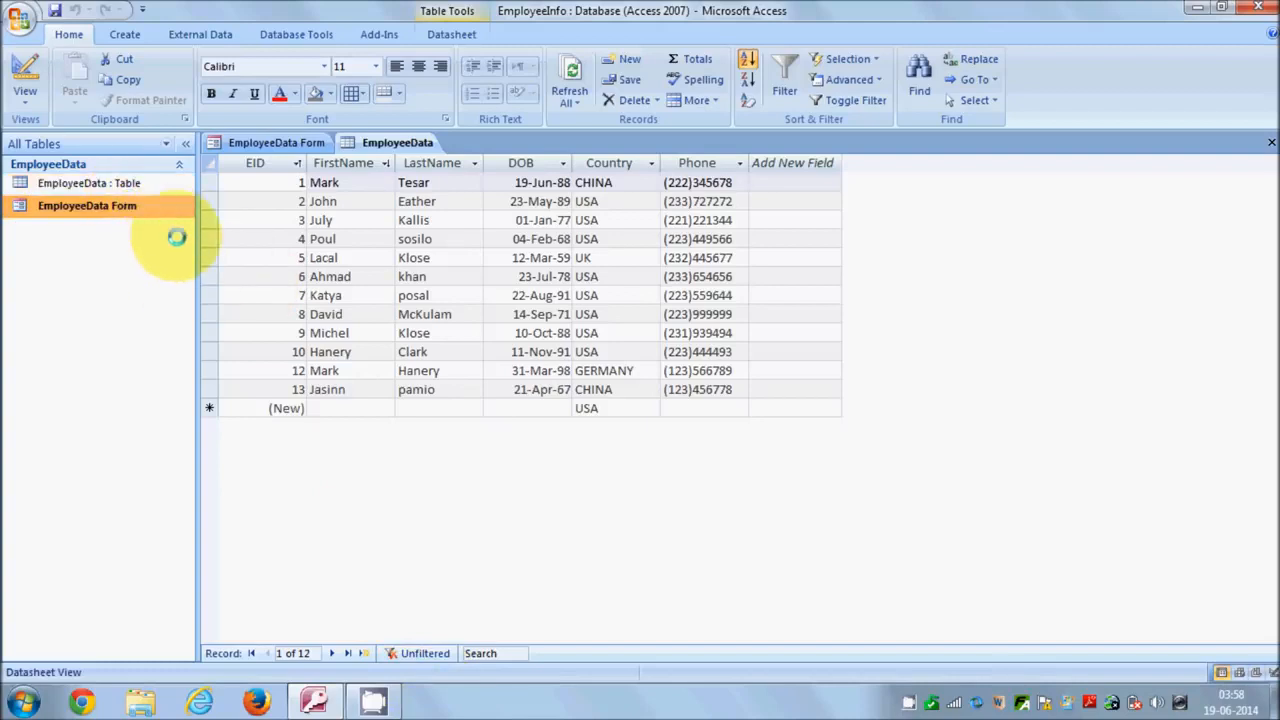